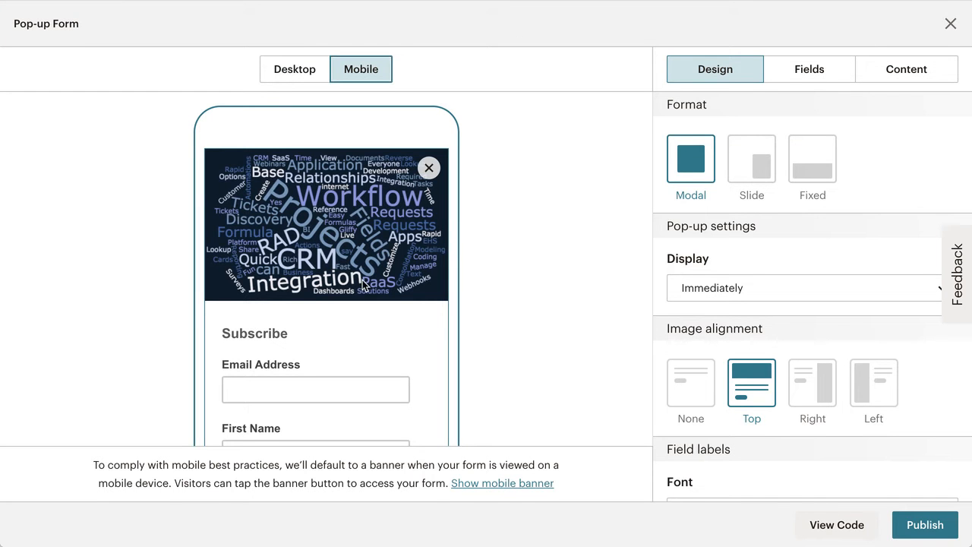
# - Scroll the mobile preview of the Mailchimp pop-up form, then switch it to the Desktop layout
pyautogui.scroll(-3, 362, 280)
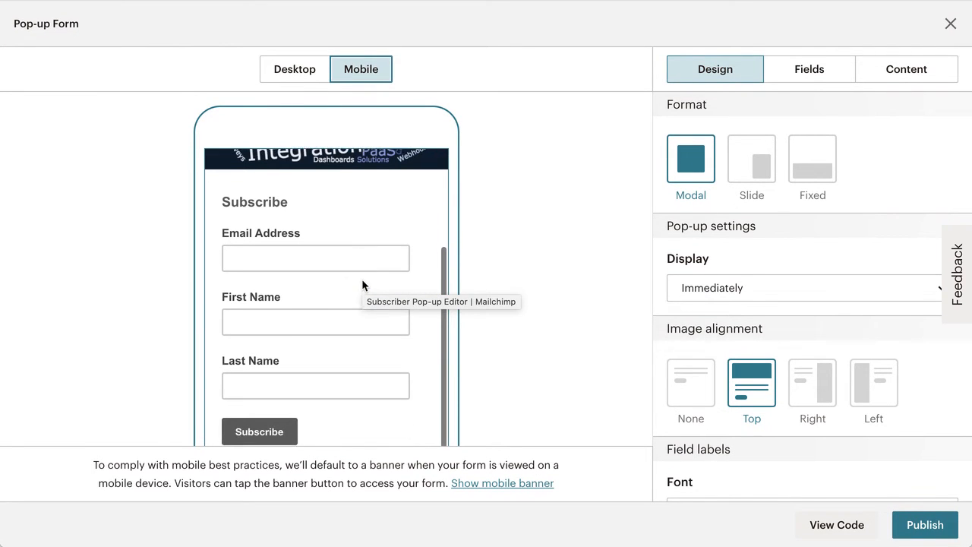
pyautogui.scroll(-1, 362, 279)
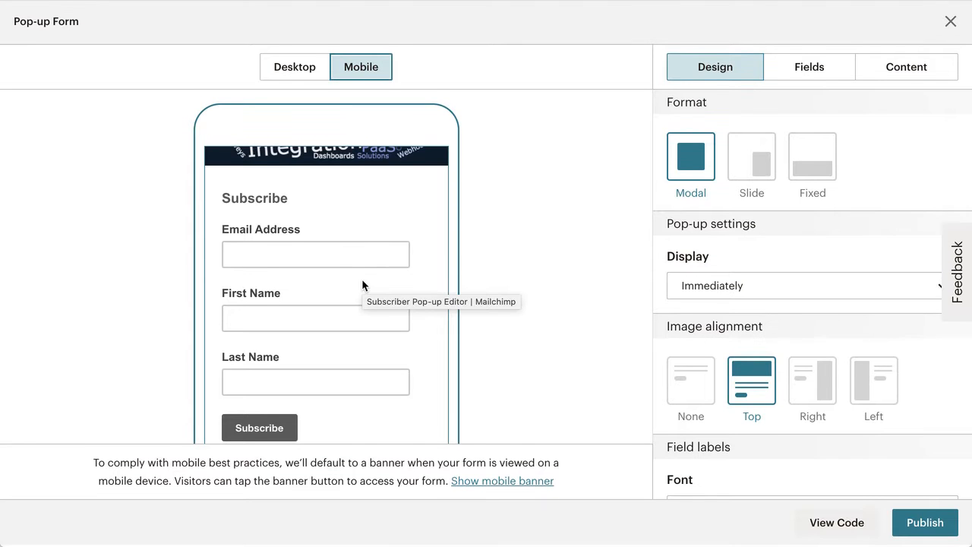
pyautogui.click(301, 69)
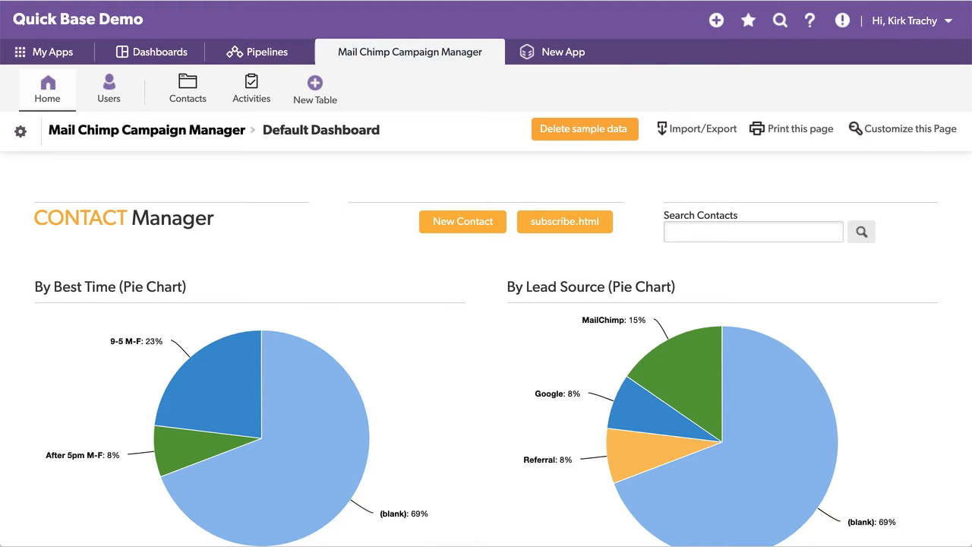
# - Open the Contacts table and browse its 13 subscribed contacts
pyautogui.scroll(-1, 341, 210)
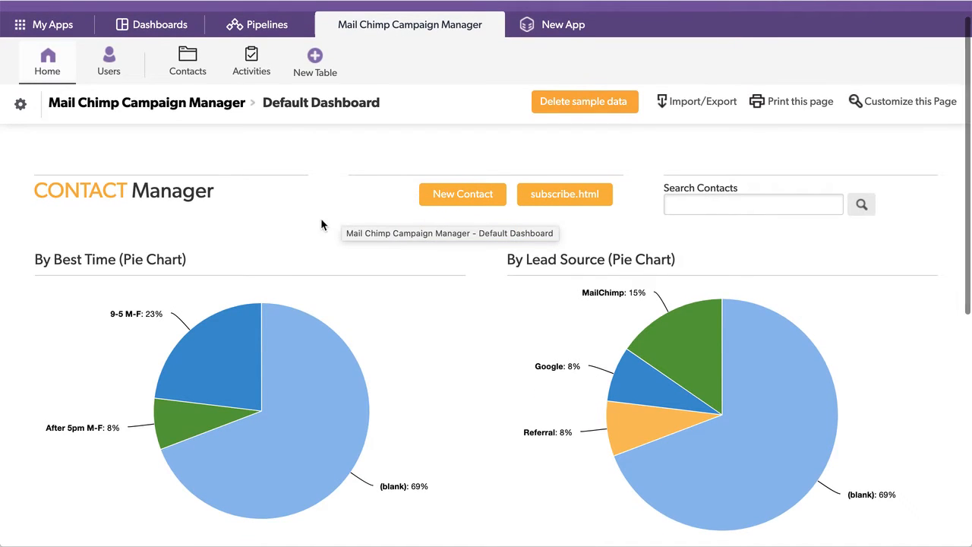
pyautogui.click(188, 60)
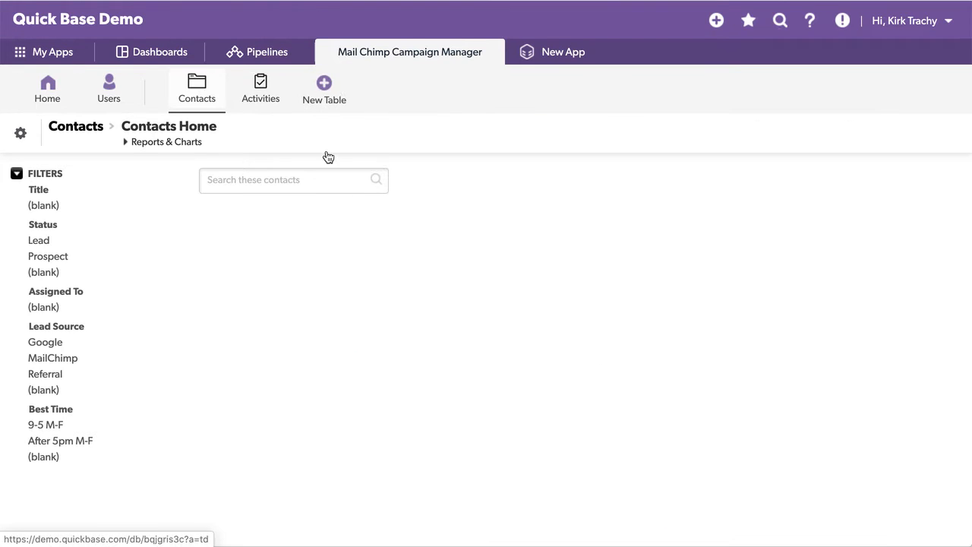
pyautogui.scroll(-1, 292, 338)
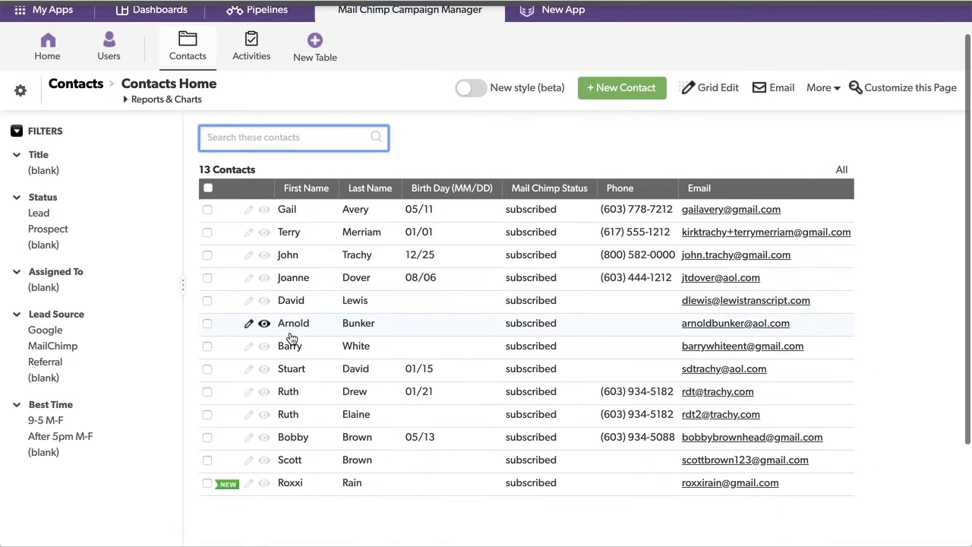
pyautogui.scroll(-1, 292, 339)
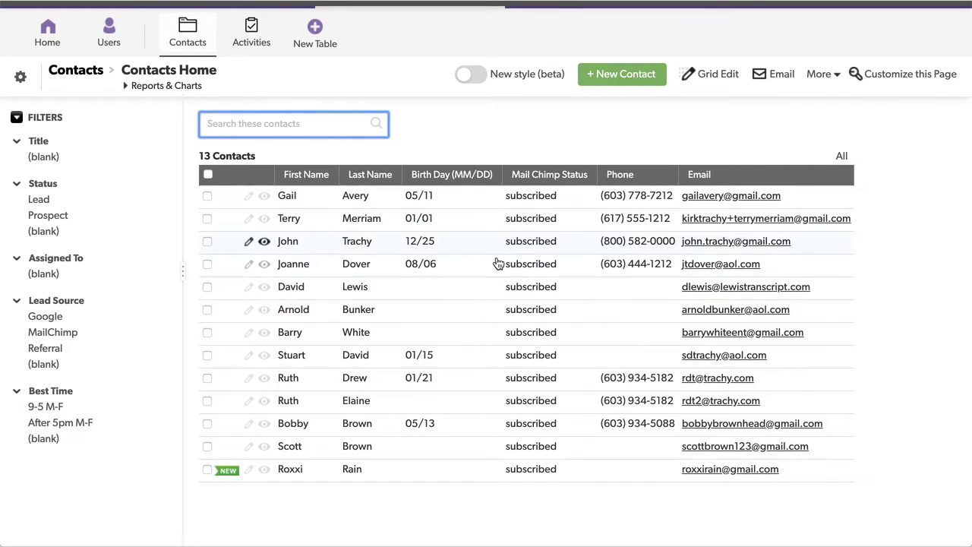
pyautogui.scroll(3, 443, 121)
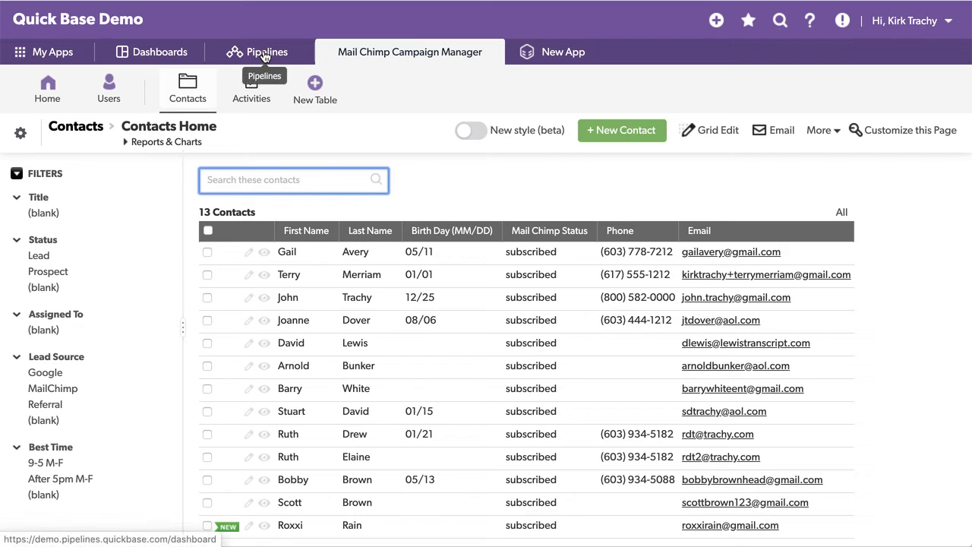
# - Review My pipelines, then browse the Channels catalogue with MailChimp, Quick Base and Microsoft Outlook
pyautogui.hotkey('ctrl', 'Tab')
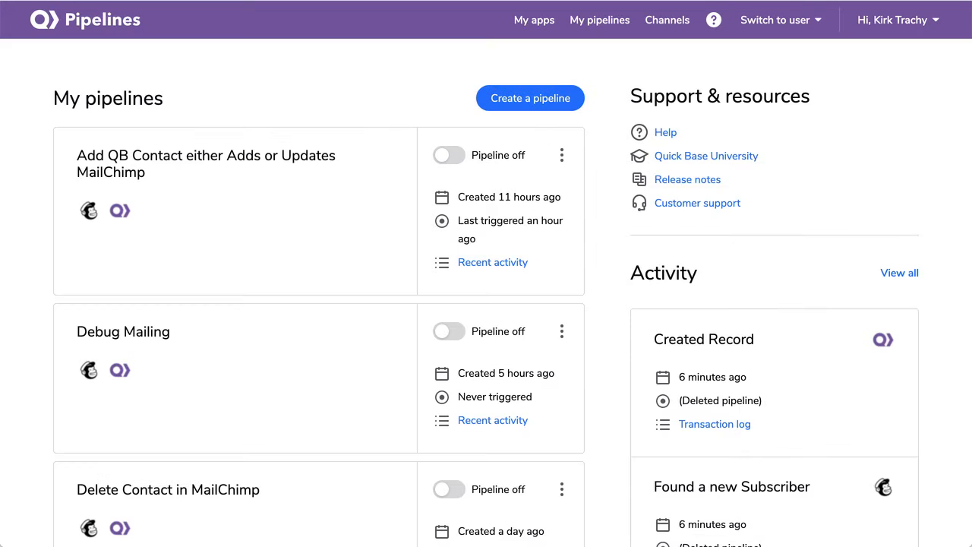
pyautogui.scroll(-3, 315, 264)
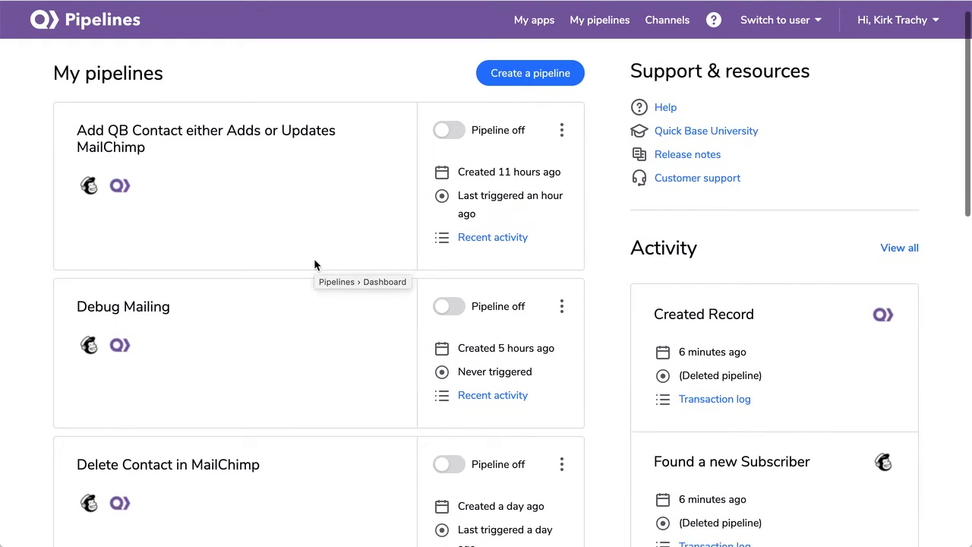
pyautogui.scroll(-2, 315, 265)
pyautogui.scroll(5, 315, 264)
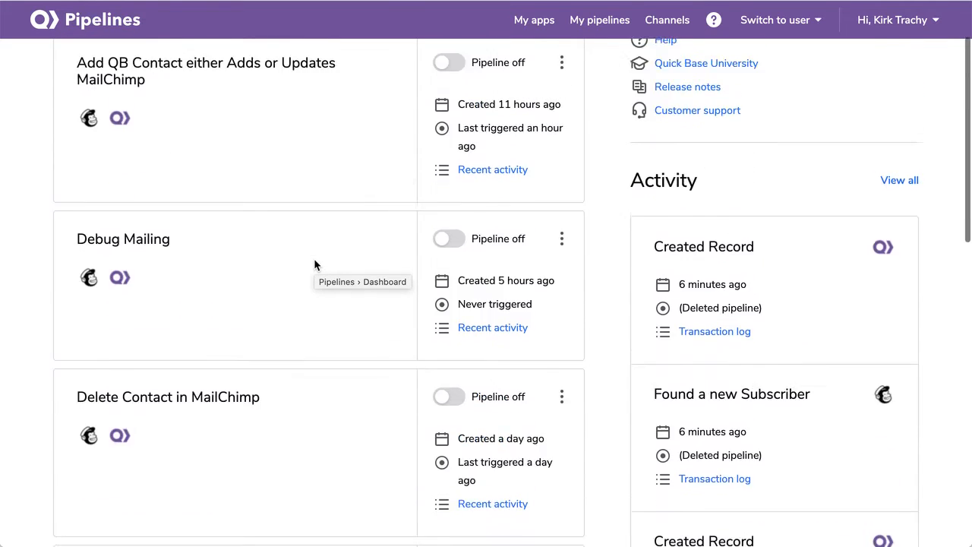
pyautogui.click(673, 24)
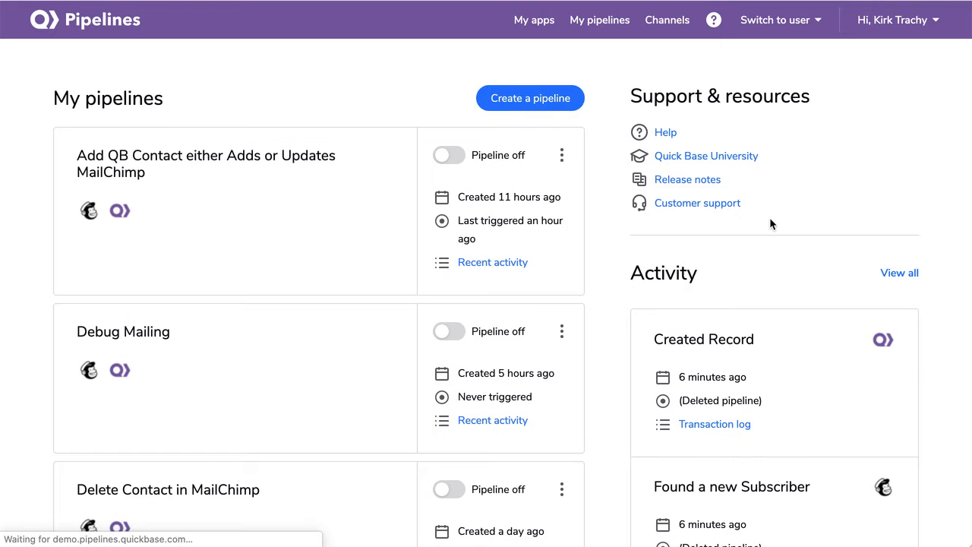
pyautogui.scroll(-3, 474, 263)
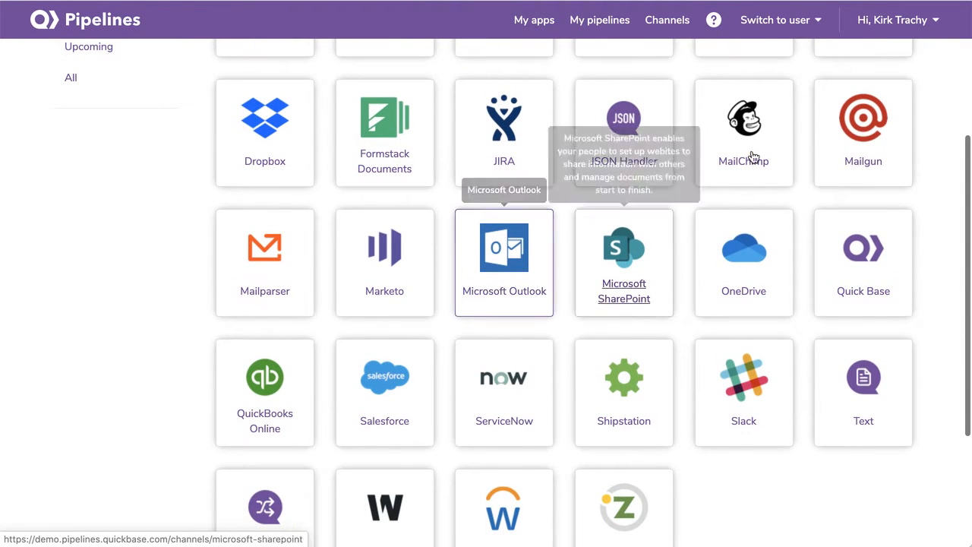
# - Browse the MailChimp channel's subscriber triggers and actions, then go back to My pipelines
pyautogui.click(759, 135)
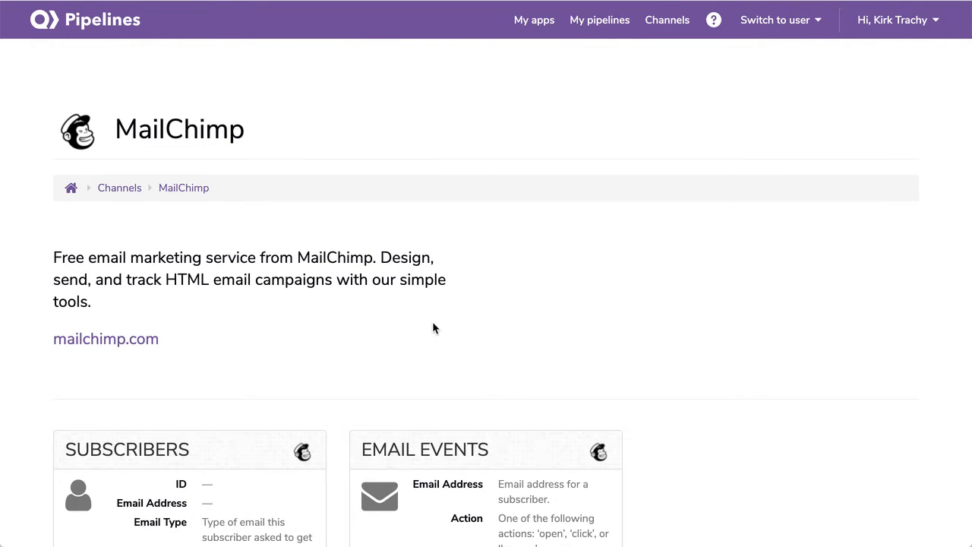
pyautogui.scroll(-5, 433, 324)
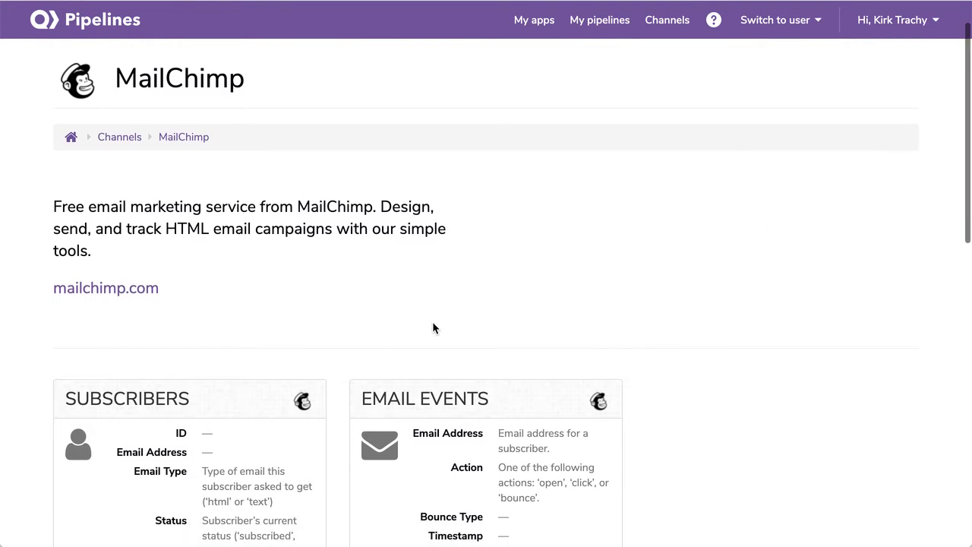
pyautogui.scroll(-2, 433, 327)
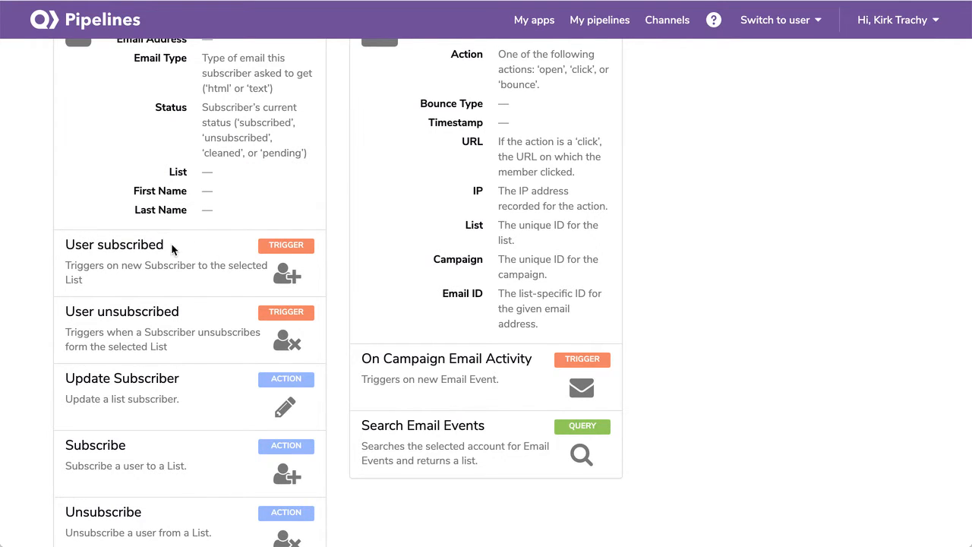
pyautogui.scroll(-3, 179, 250)
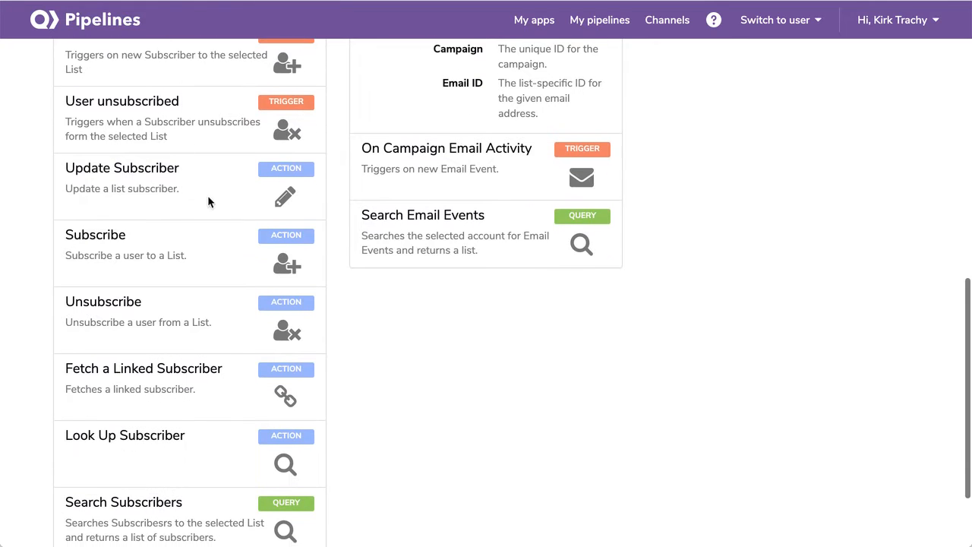
pyautogui.scroll(-2, 183, 221)
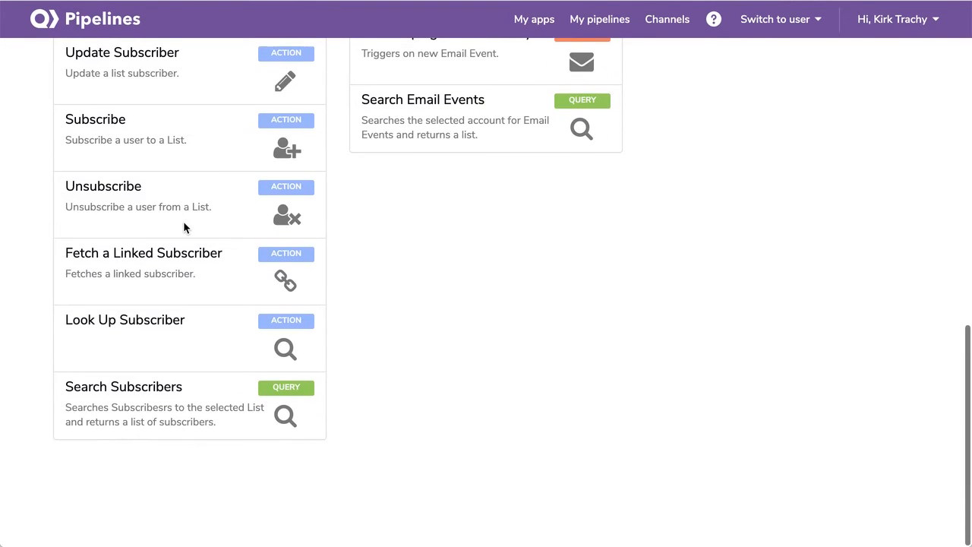
pyautogui.scroll(12, 183, 221)
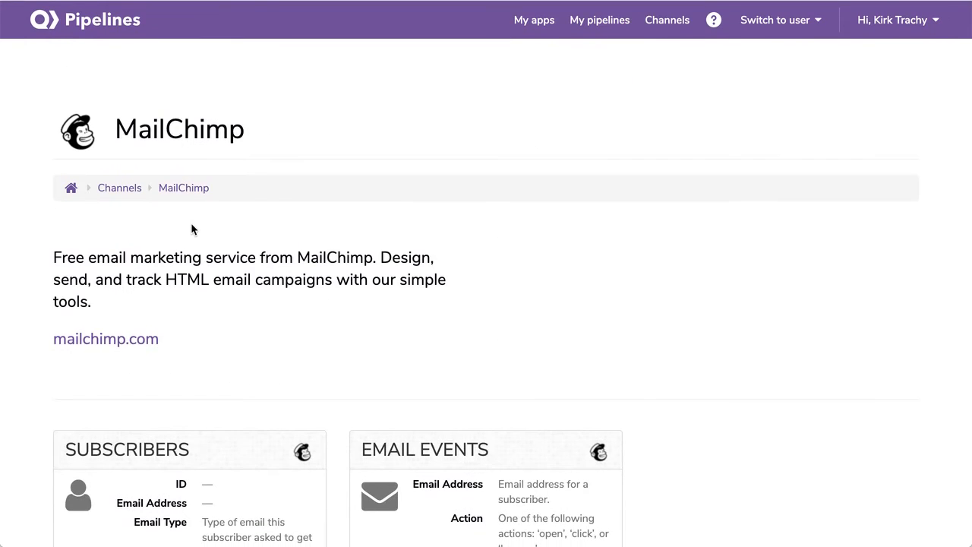
pyautogui.click(597, 27)
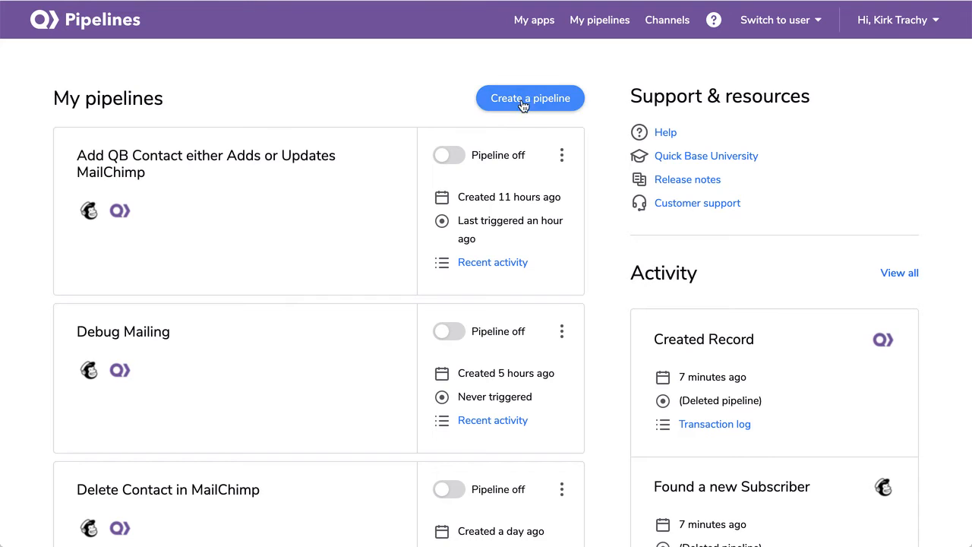
# - Create a new pipeline and expand MailChimp > Subscribers in the Channels panel
pyautogui.click(530, 101)
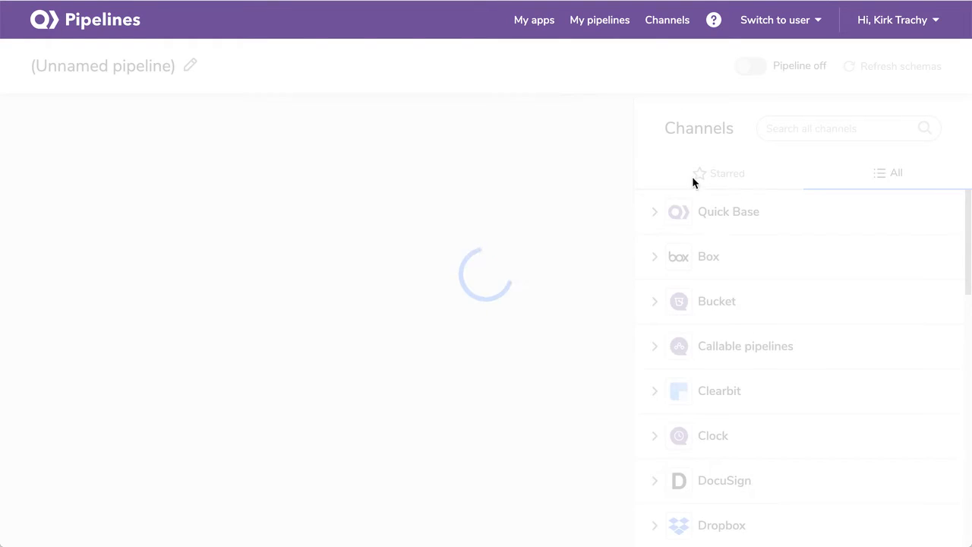
pyautogui.scroll(-5, 696, 304)
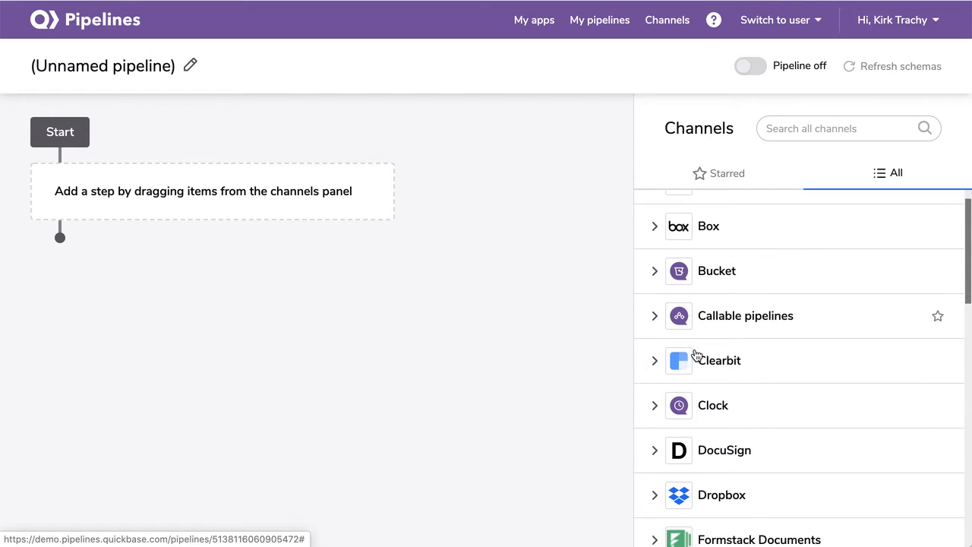
pyautogui.scroll(-2, 696, 354)
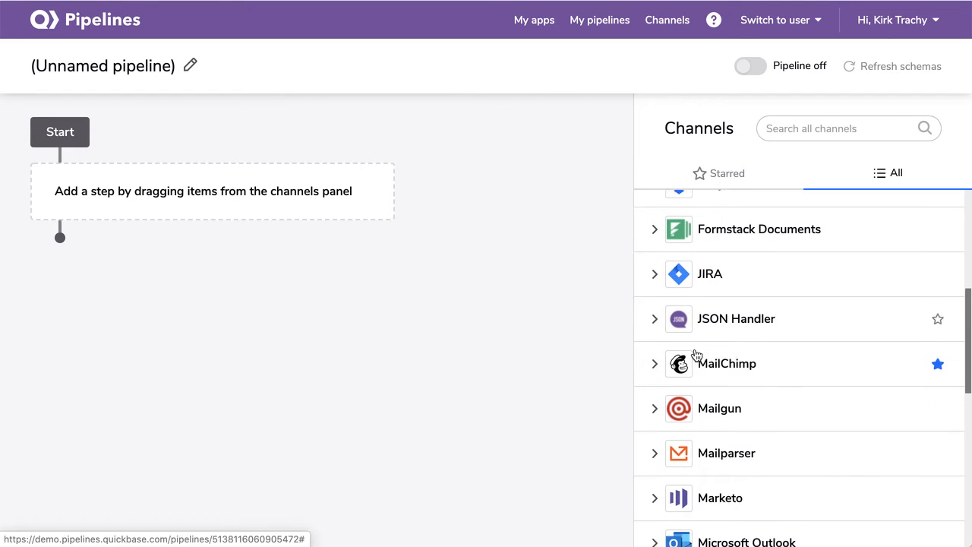
pyautogui.click(656, 350)
pyautogui.scroll(-3, 800, 348)
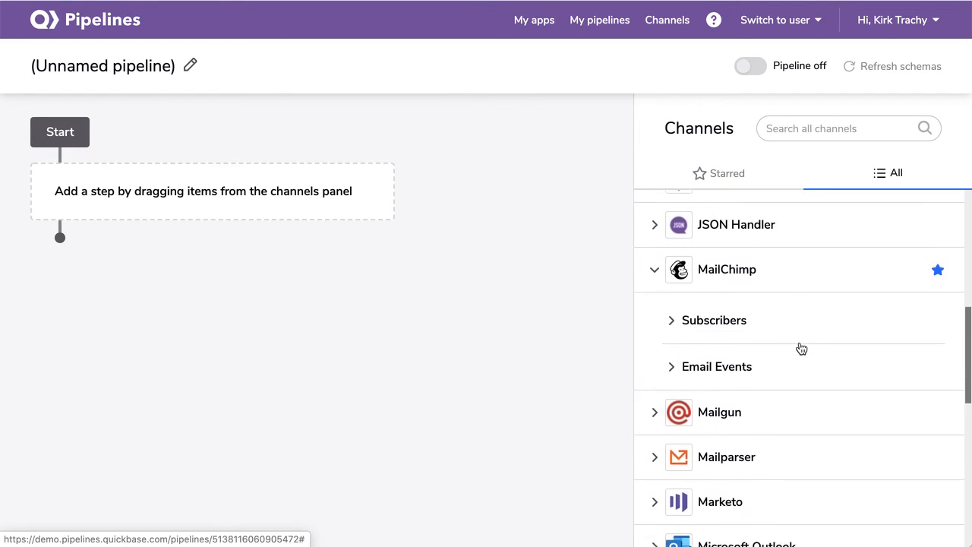
pyautogui.click(667, 247)
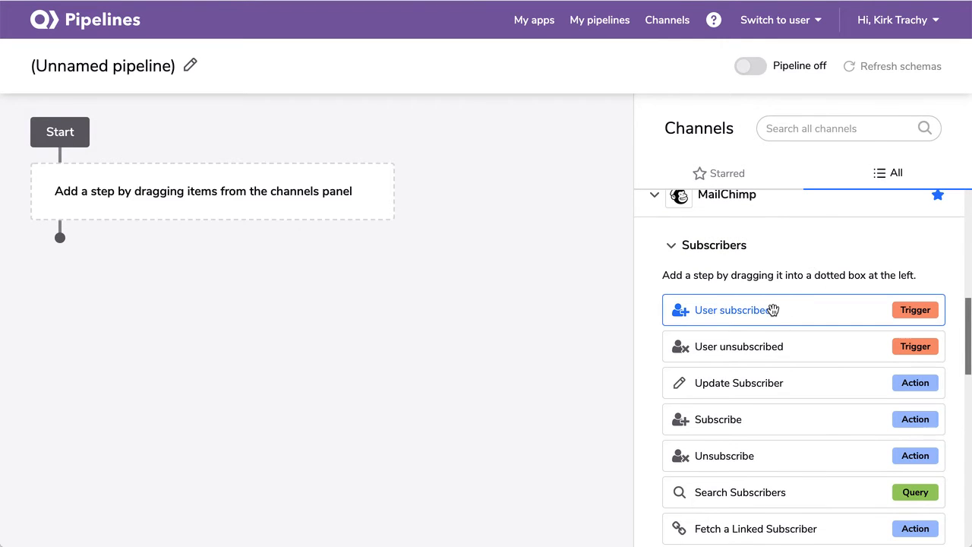
# - Add the MailChimp 'User subscribed' trigger watching the Agency Media list
pyautogui.moveTo(772, 310); pyautogui.dragTo(162, 202)
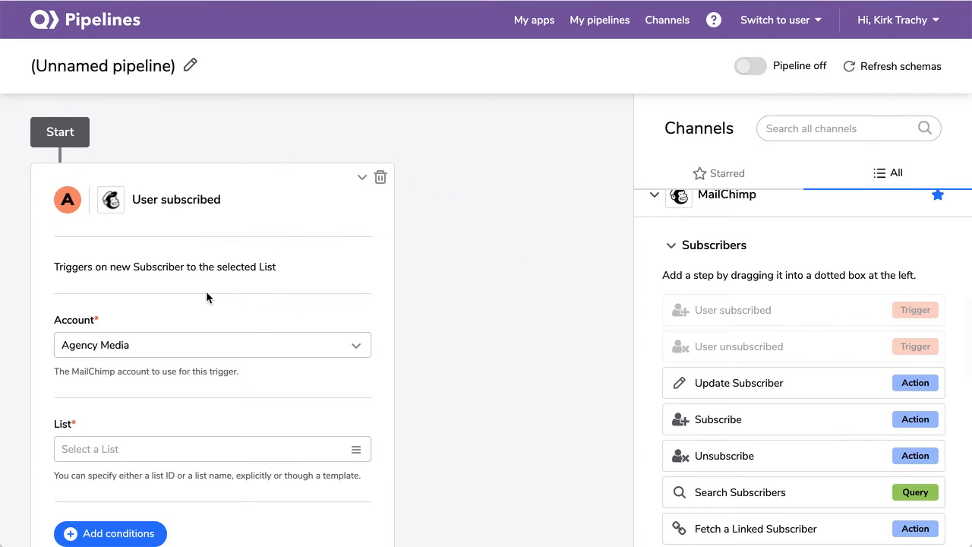
pyautogui.click(199, 248)
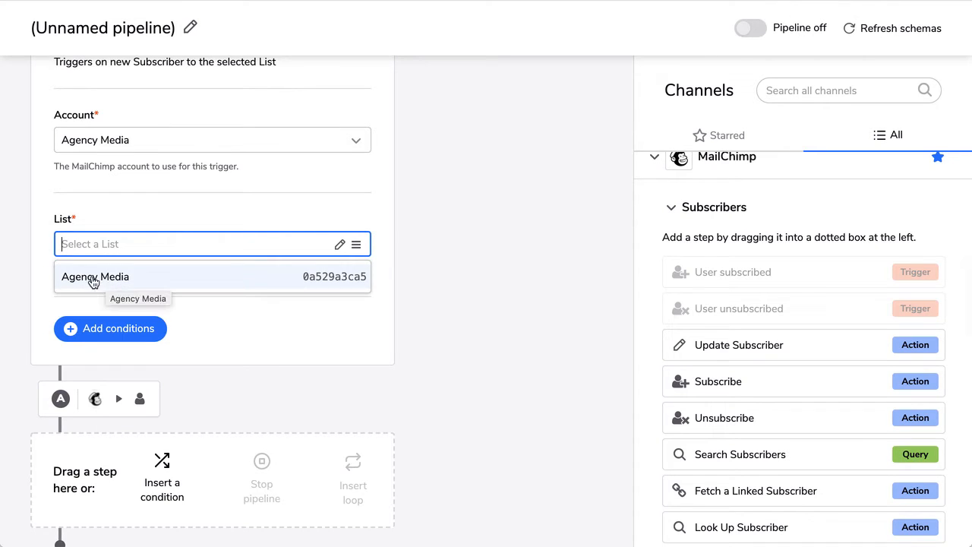
pyautogui.click(105, 277)
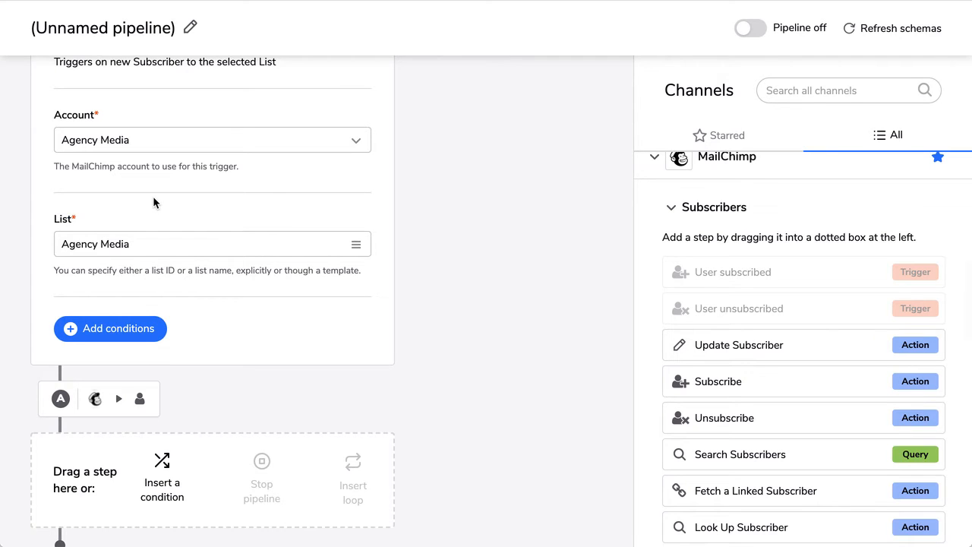
pyautogui.scroll(-1, 153, 196)
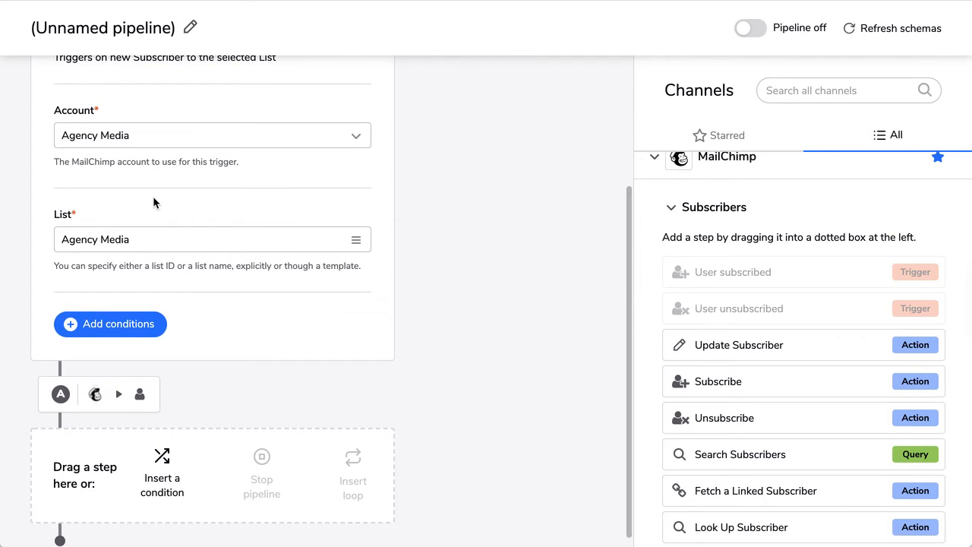
pyautogui.scroll(-1, 153, 201)
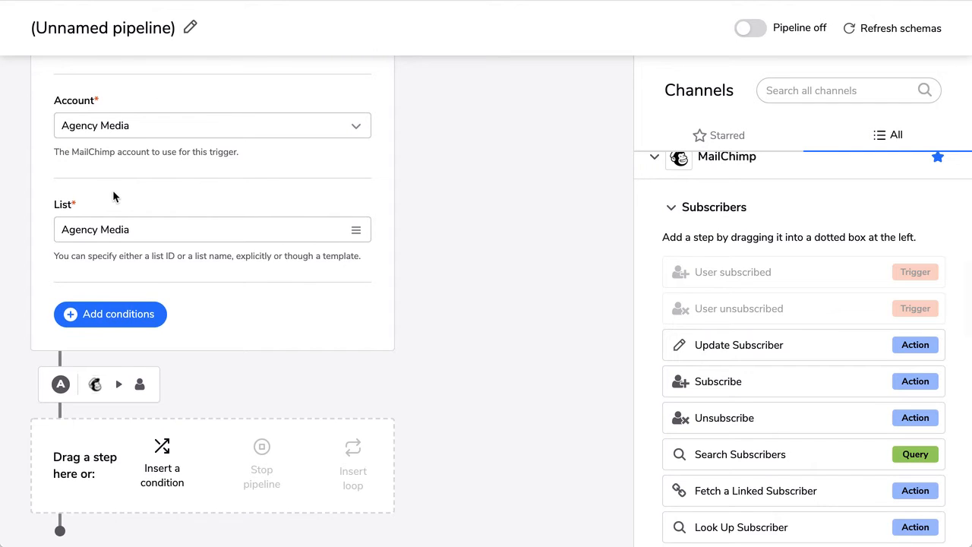
pyautogui.scroll(3, 113, 190)
pyautogui.scroll(-3, 113, 190)
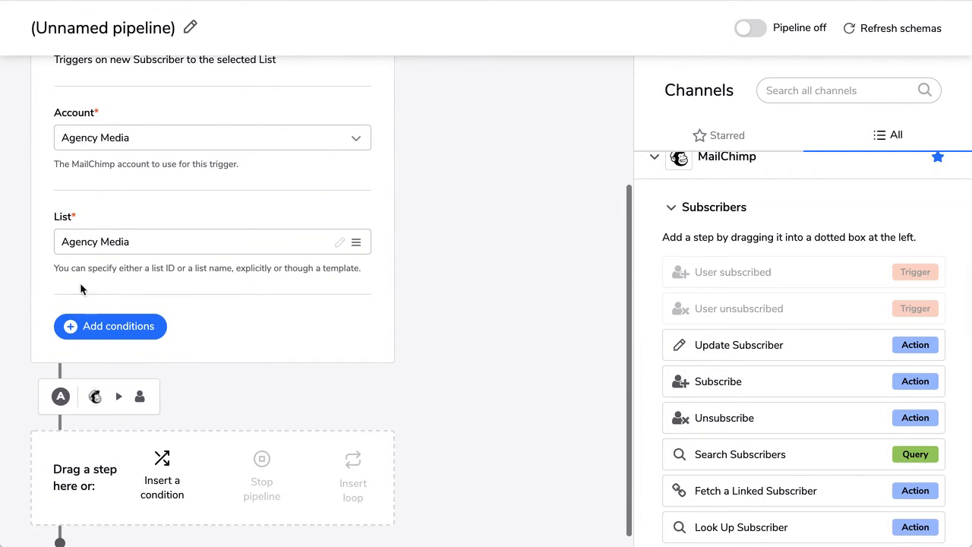
# - Add a trigger condition requiring Email address 'is set'
pyautogui.click(104, 327)
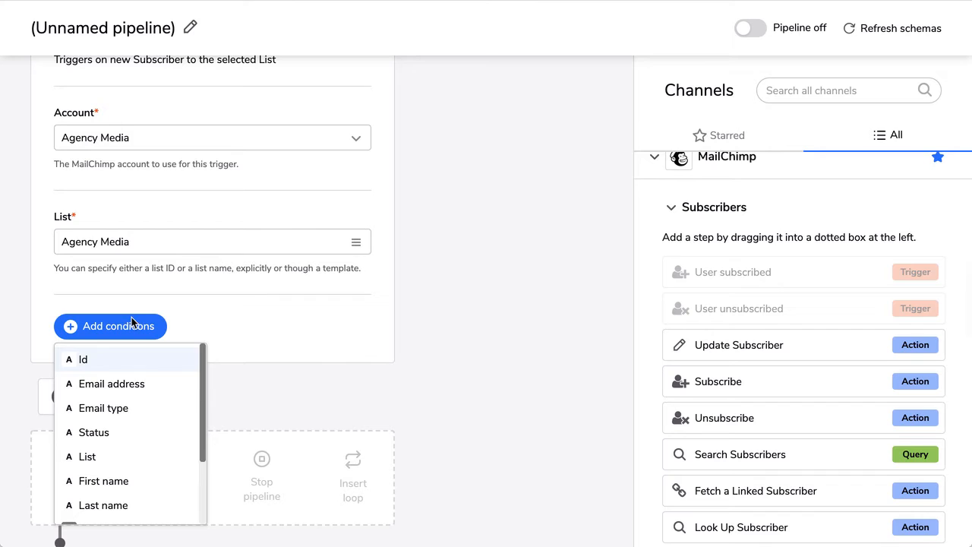
pyautogui.click(93, 385)
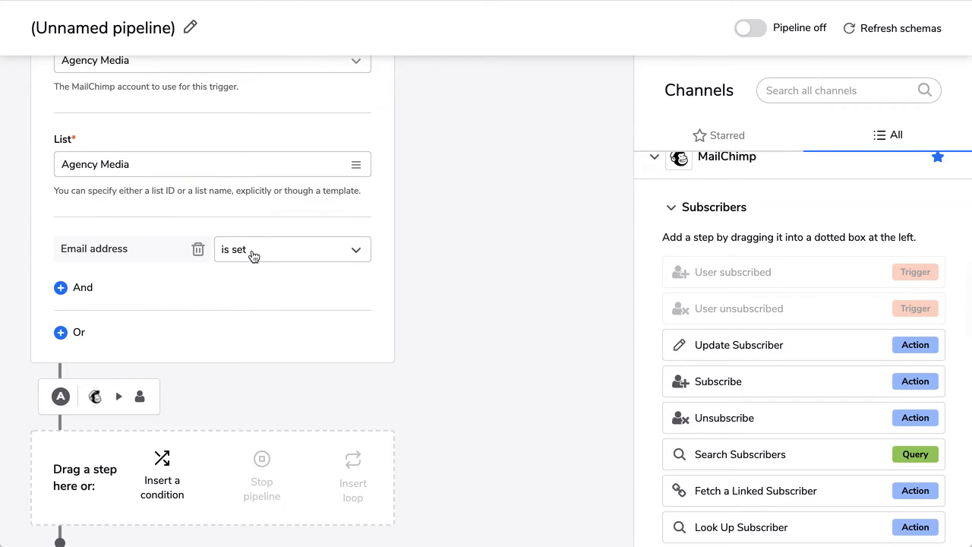
pyautogui.scroll(-1, 246, 325)
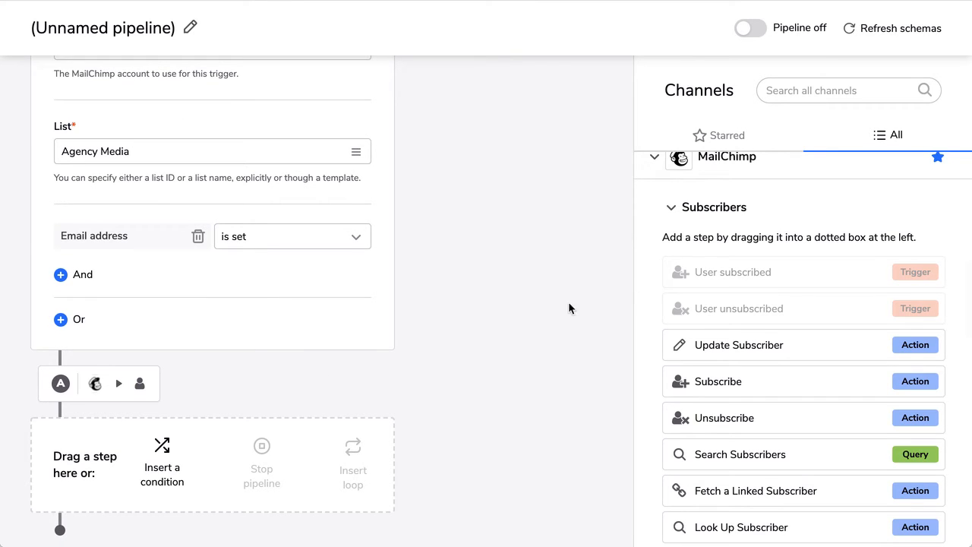
pyautogui.scroll(10, 741, 256)
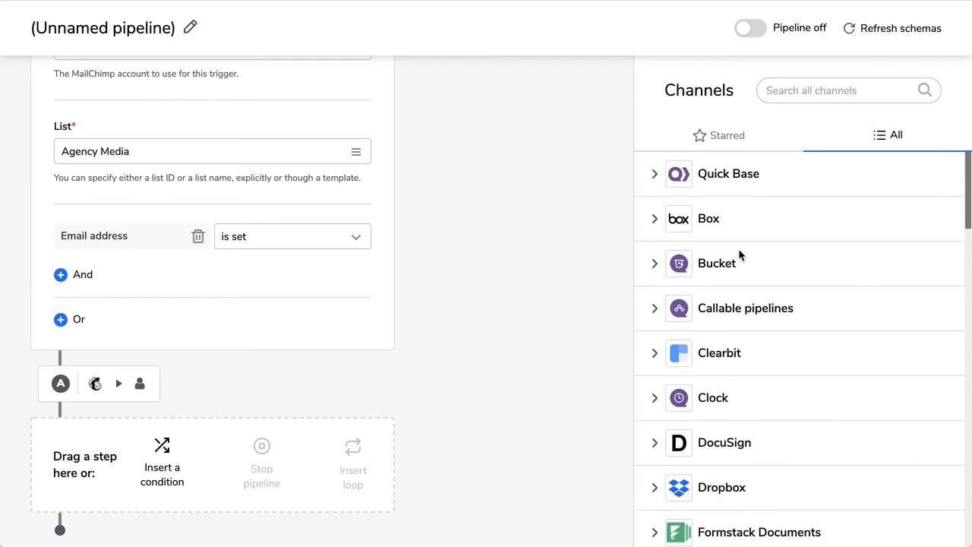
pyautogui.click(655, 174)
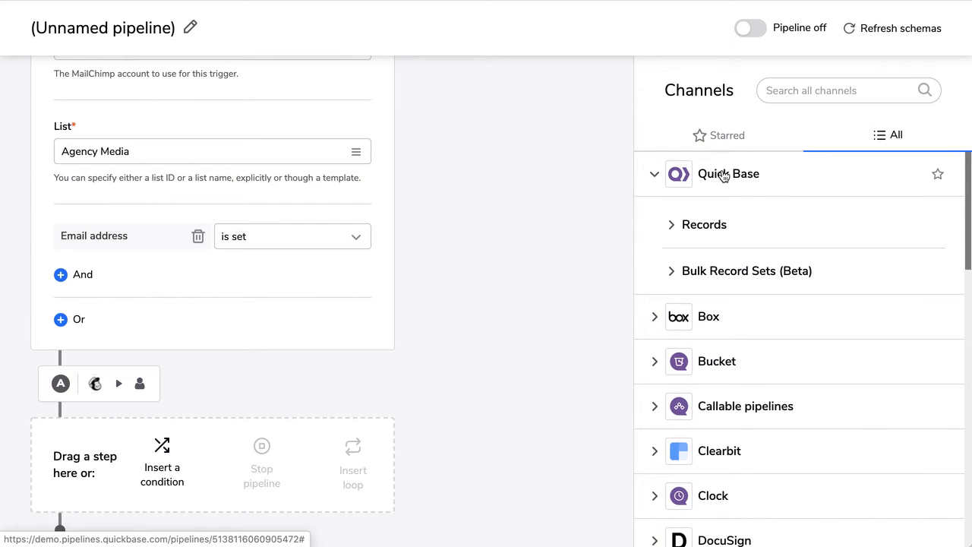
# - Add a Quick Base Create Record step targeting the 'Mail Chimp Campaign Manager: Contacts' table
pyautogui.click(670, 224)
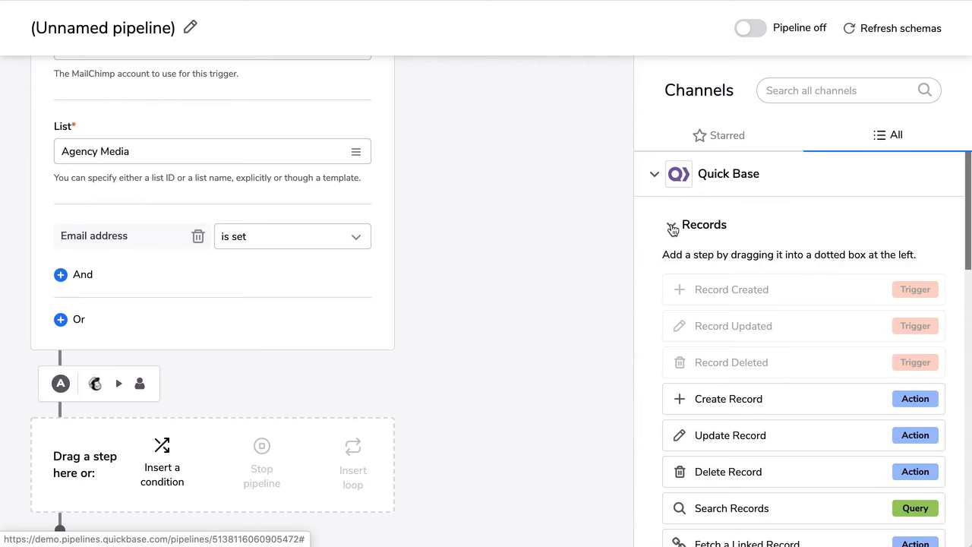
pyautogui.scroll(-2, 763, 300)
pyautogui.scroll(-2, 764, 298)
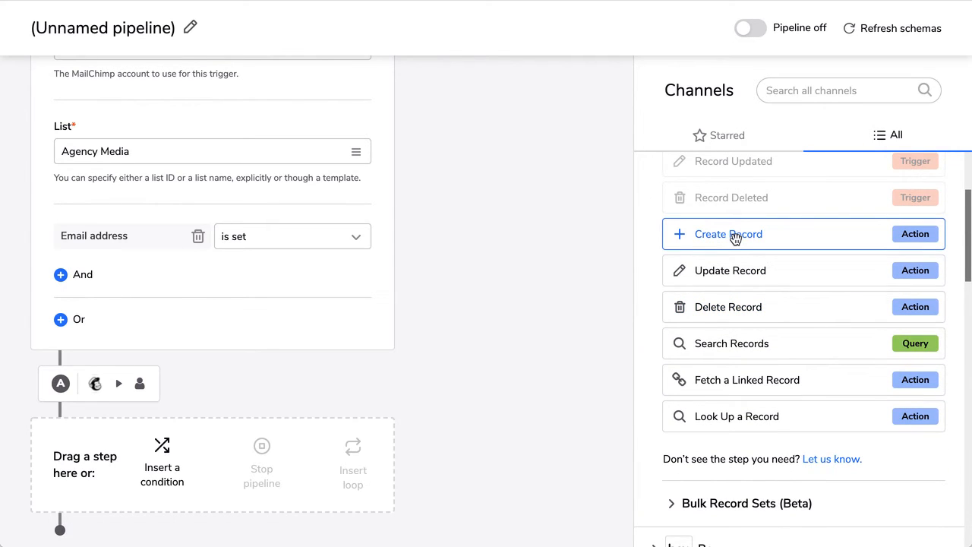
pyautogui.moveTo(699, 262); pyautogui.dragTo(137, 349)
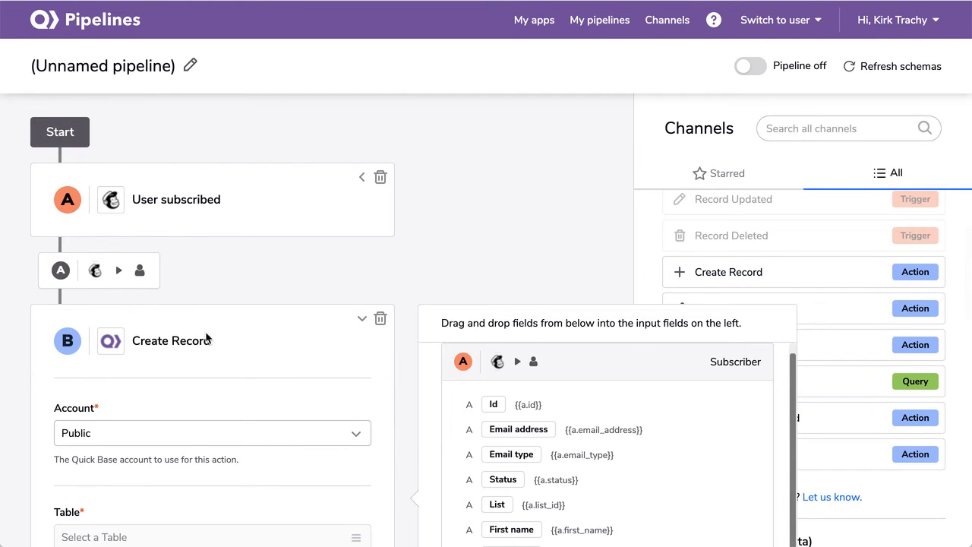
pyautogui.scroll(-3, 213, 356)
pyautogui.scroll(-3, 214, 356)
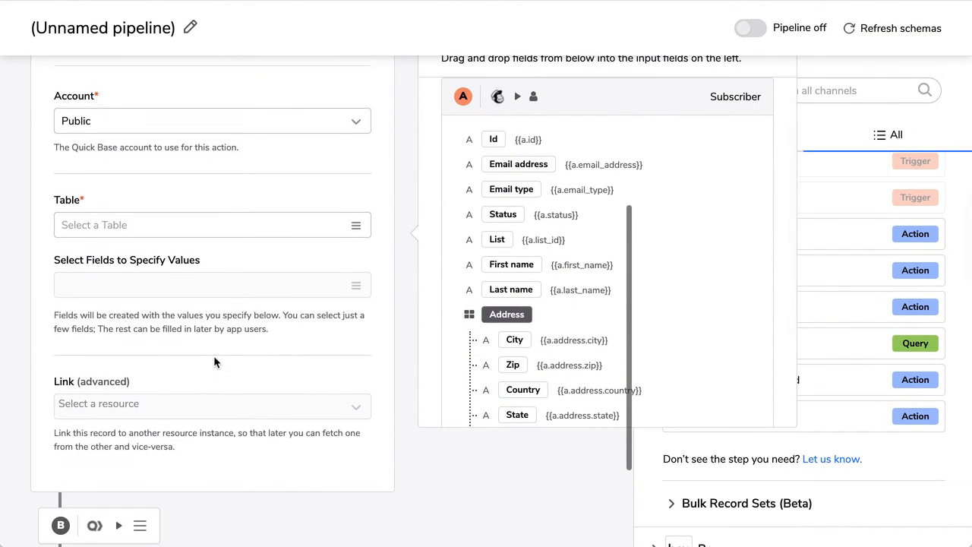
pyautogui.click(118, 188)
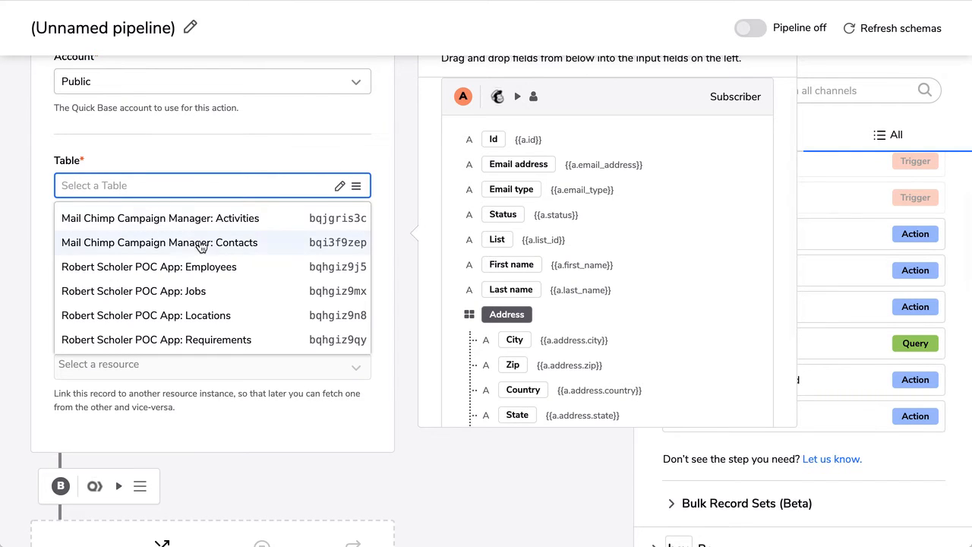
pyautogui.click(190, 243)
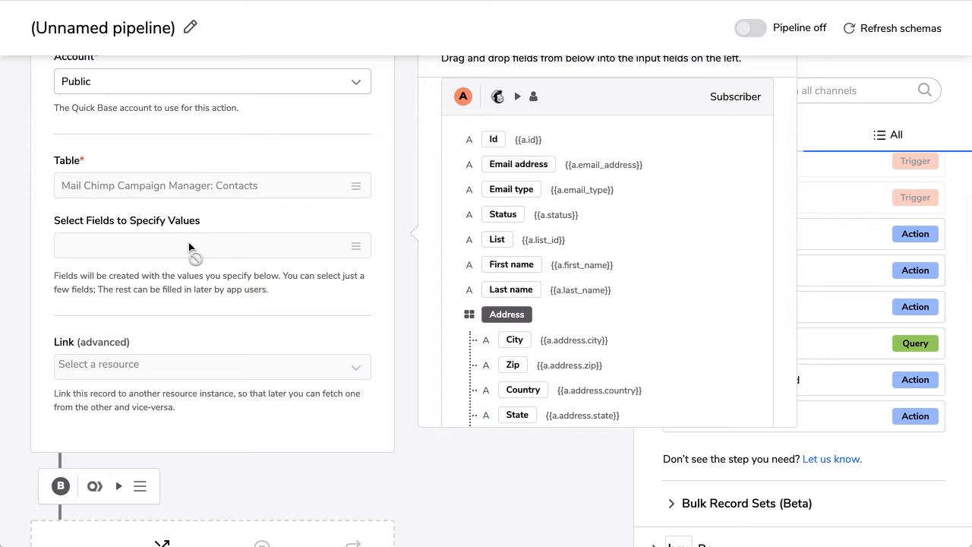
# - Select First Name, Last Name and Mail Chimp Status as the fields to set
pyautogui.click(105, 244)
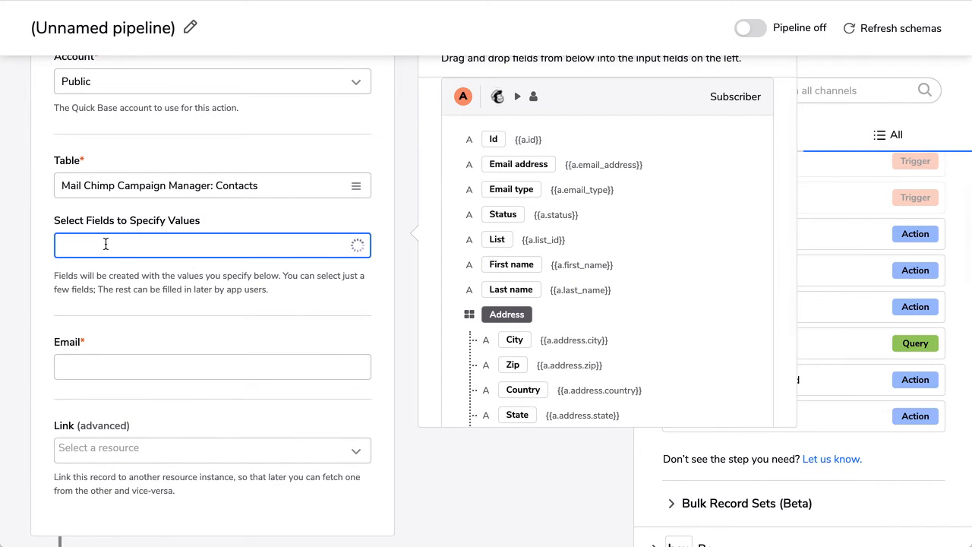
pyautogui.scroll(-3, 141, 321)
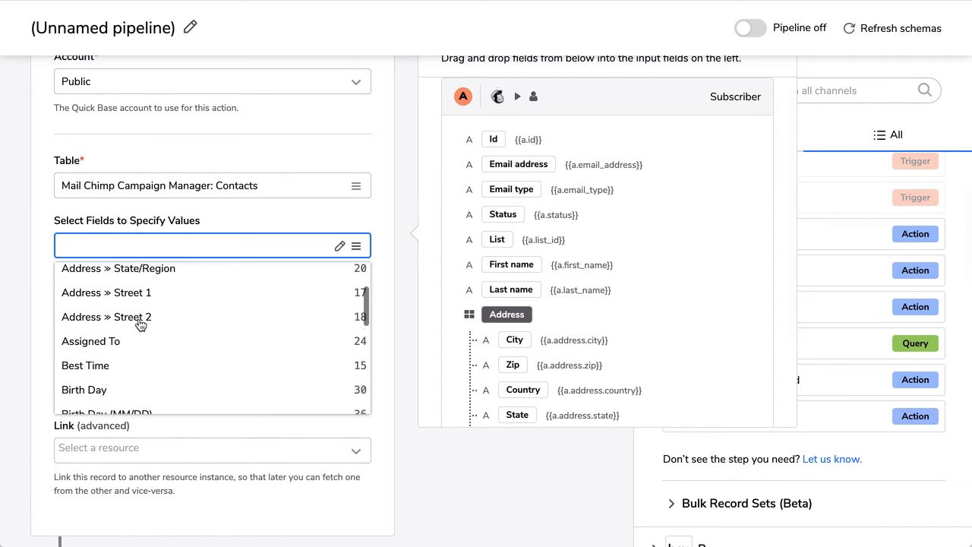
pyautogui.scroll(-3, 137, 322)
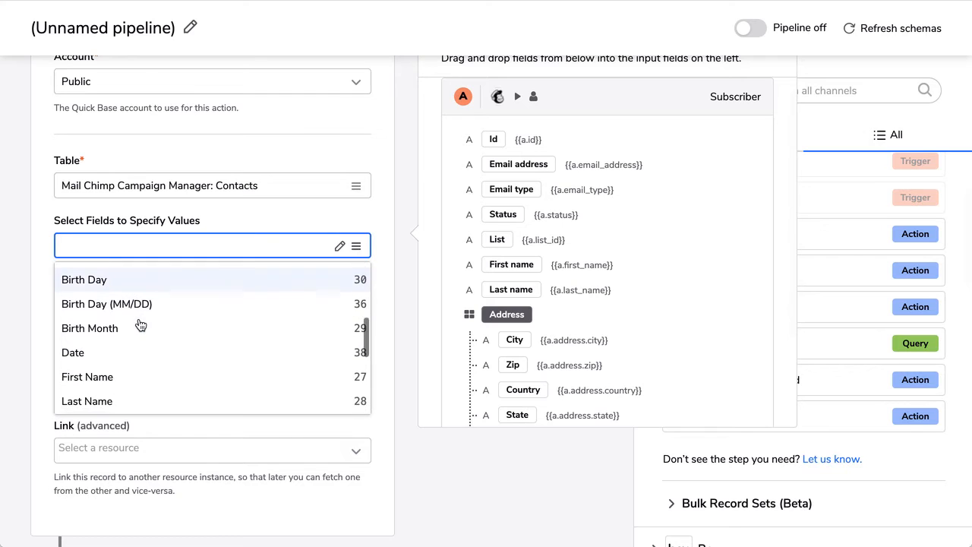
pyautogui.click(110, 345)
pyautogui.scroll(-8, 122, 334)
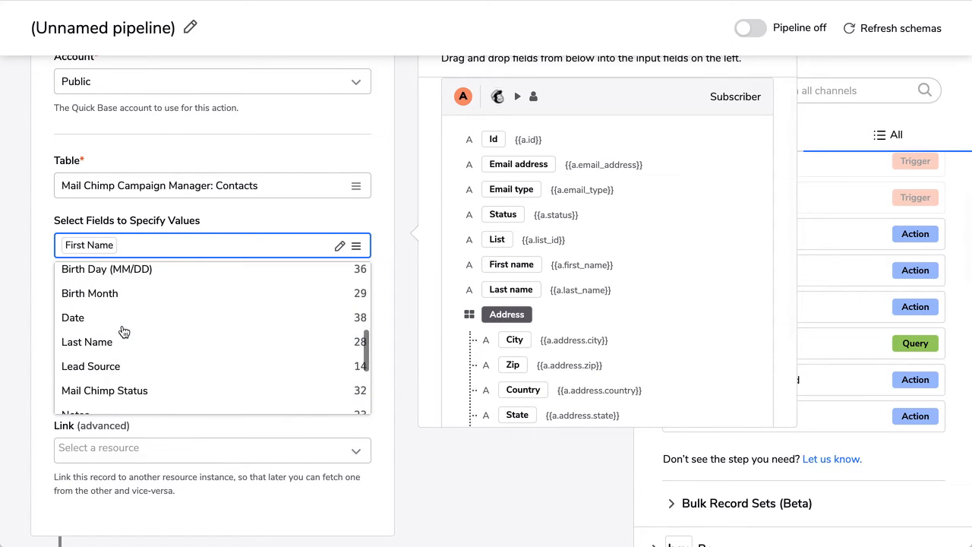
pyautogui.scroll(1, 124, 332)
pyautogui.scroll(2, 124, 332)
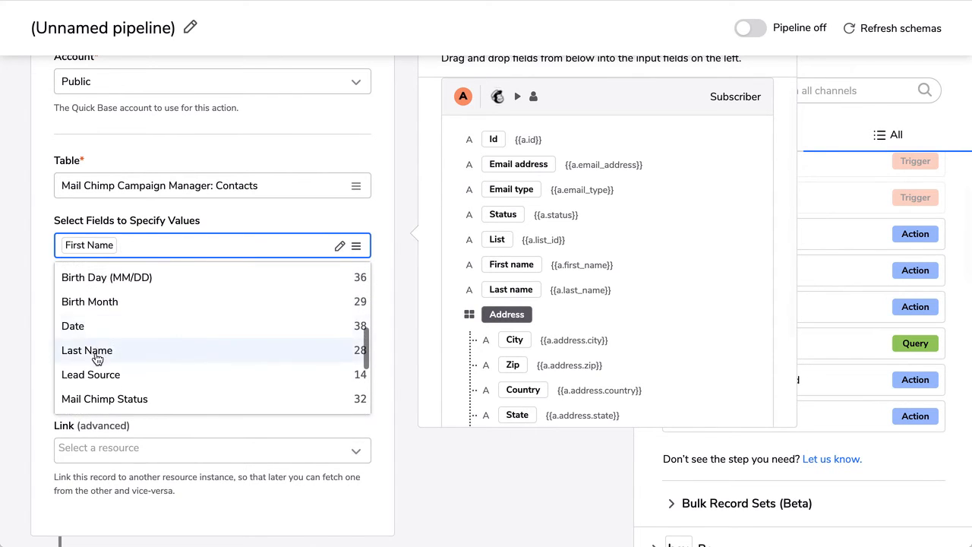
pyautogui.click(68, 349)
pyautogui.scroll(-5, 166, 343)
pyautogui.scroll(-3, 165, 343)
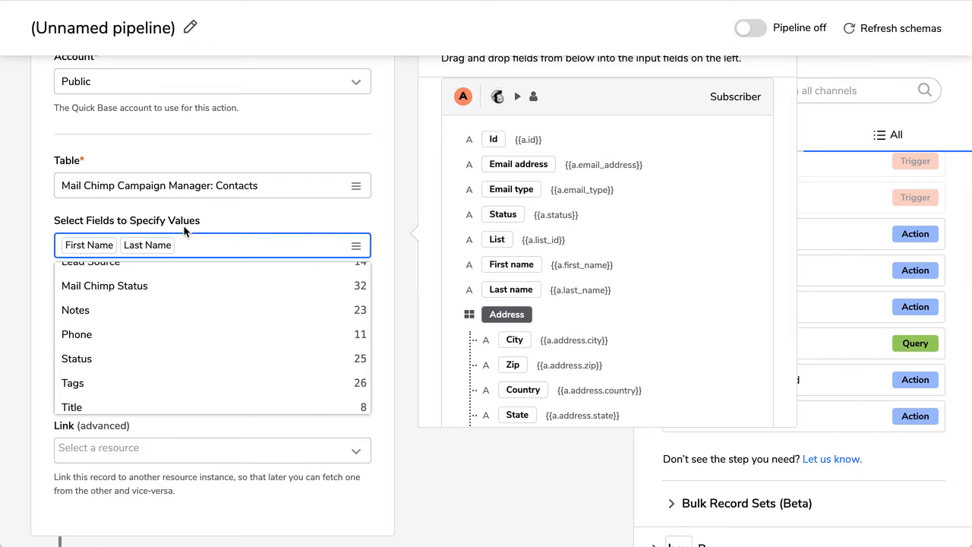
pyautogui.click(122, 287)
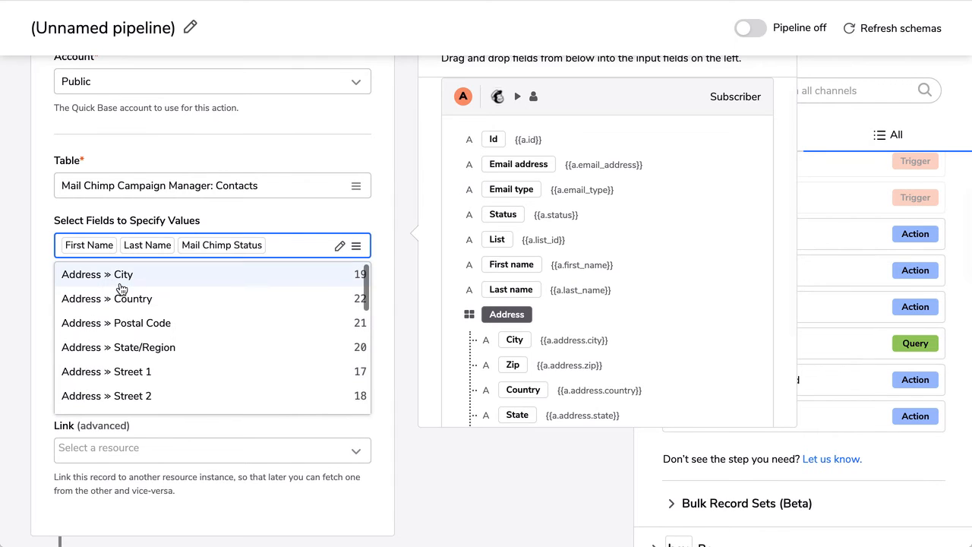
pyautogui.click(268, 208)
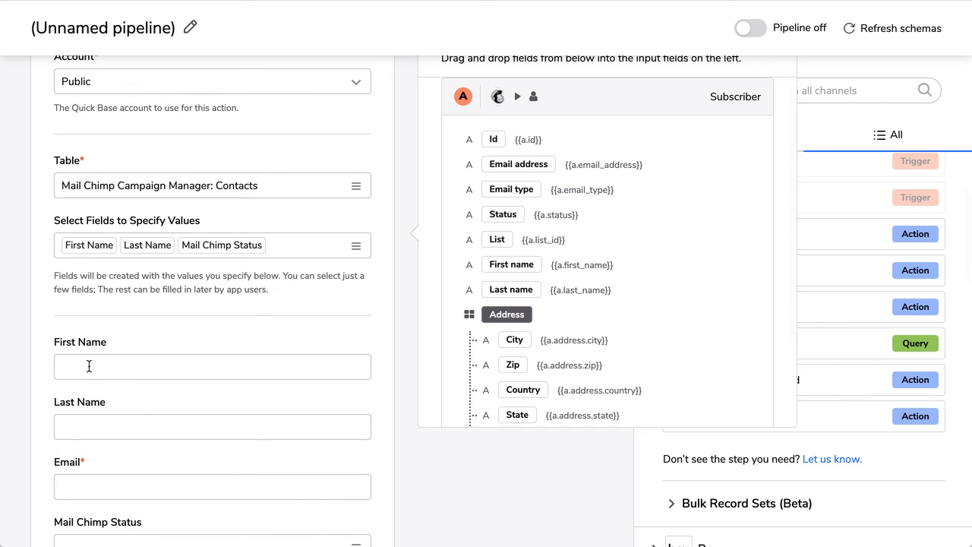
# - Map the subscriber's email address, first name and last name into the matching Create Record fields
pyautogui.scroll(-2, 84, 417)
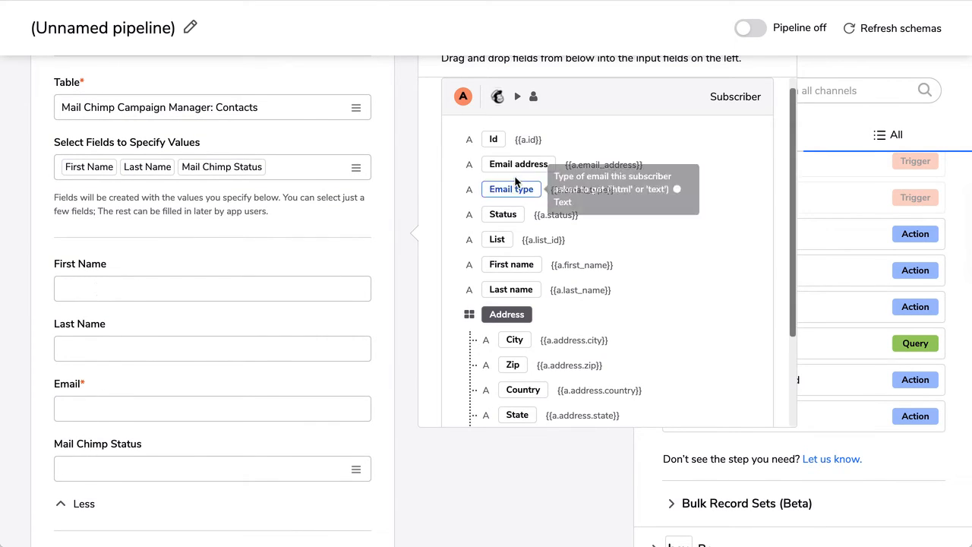
pyautogui.moveTo(519, 165); pyautogui.dragTo(120, 413)
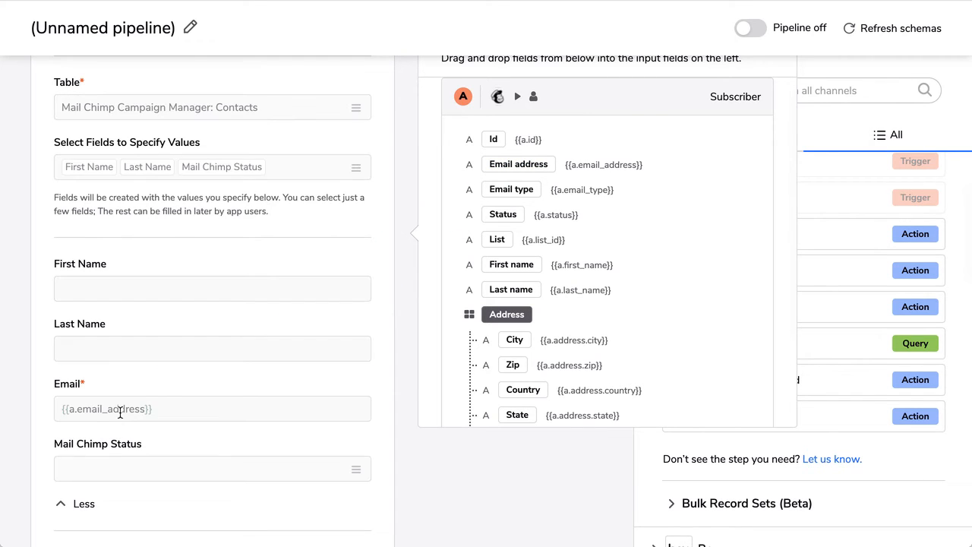
pyautogui.moveTo(526, 262); pyautogui.dragTo(121, 287)
pyautogui.moveTo(507, 289); pyautogui.dragTo(93, 352)
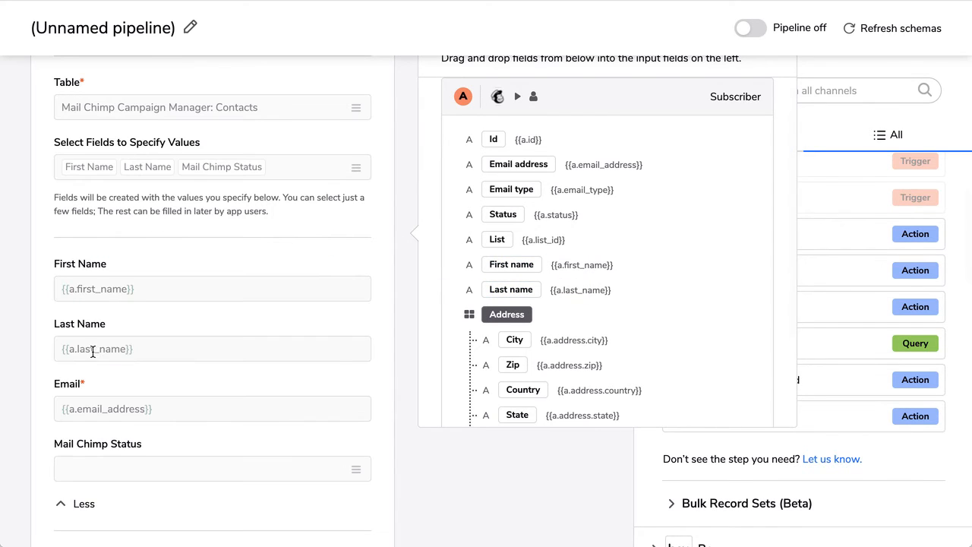
# - Map the subscriber's Status into Mail Chimp Status and switch the pipeline on
pyautogui.scroll(-3, 575, 330)
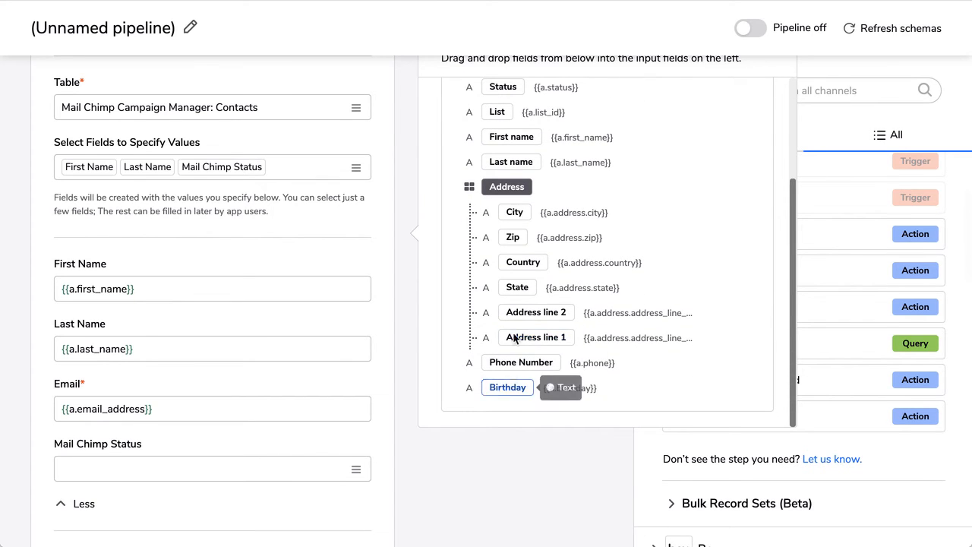
pyautogui.scroll(2, 548, 213)
pyautogui.scroll(1, 548, 213)
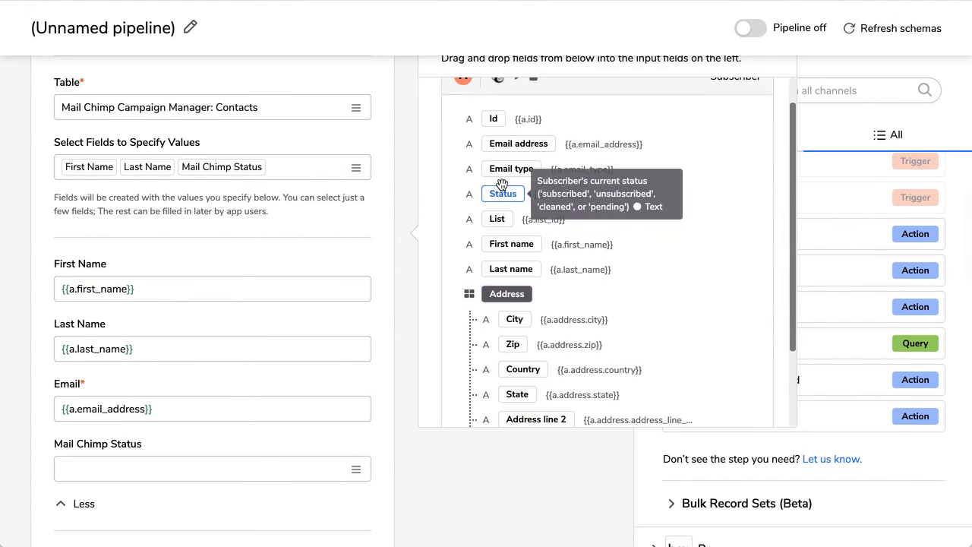
pyautogui.moveTo(503, 194); pyautogui.dragTo(155, 469)
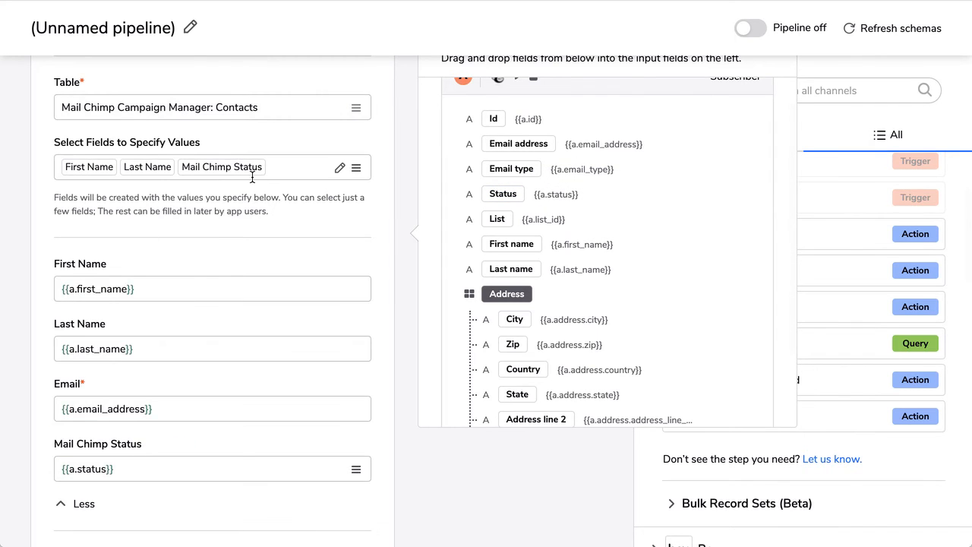
pyautogui.scroll(8, 252, 175)
pyautogui.click(761, 66)
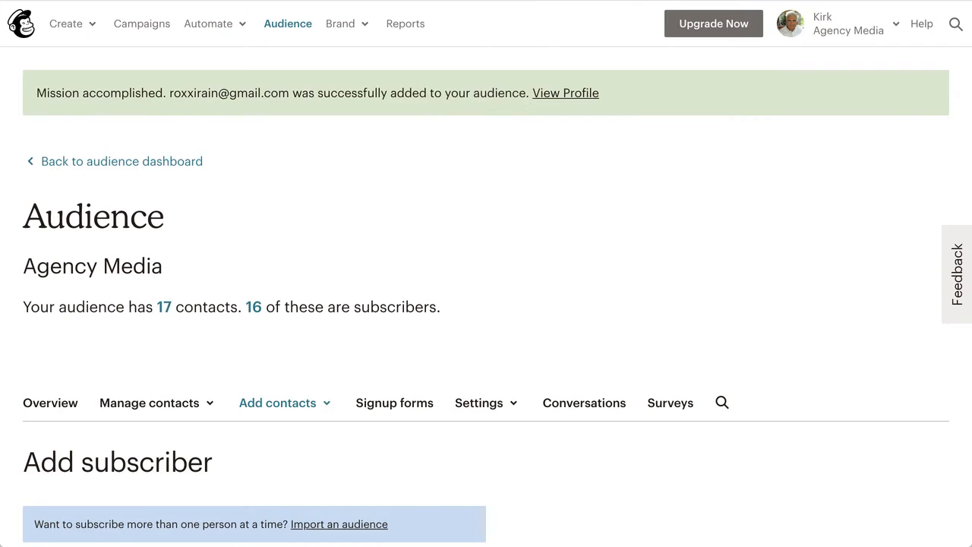
# - Start adding a single Mailchimp subscriber and enter the subscriber's email address
pyautogui.scroll(-2, 366, 255)
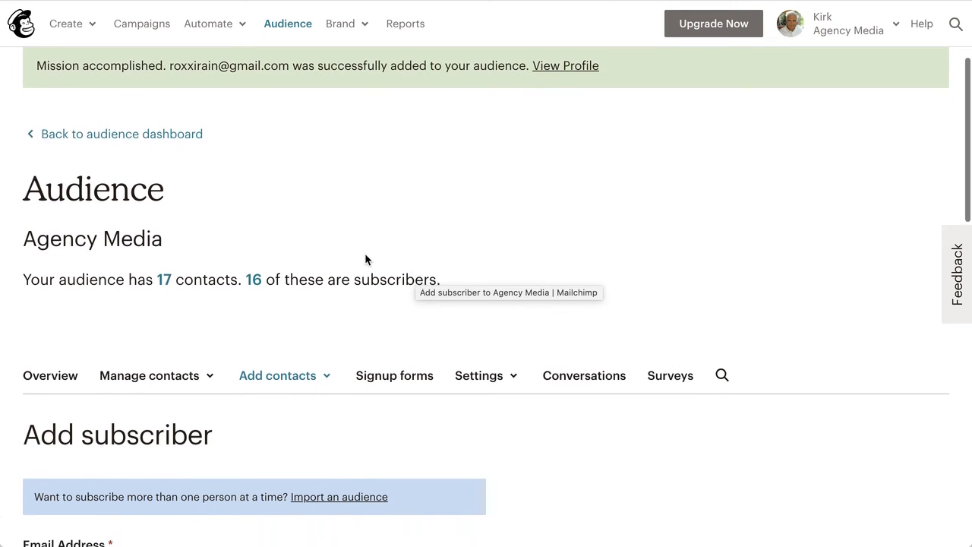
pyautogui.scroll(-3, 366, 256)
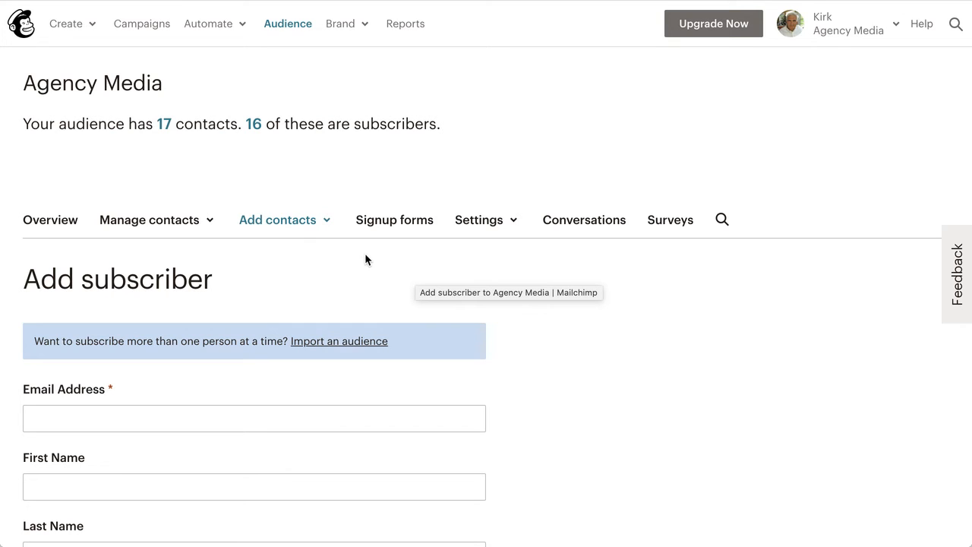
pyautogui.click(275, 225)
pyautogui.click(258, 256)
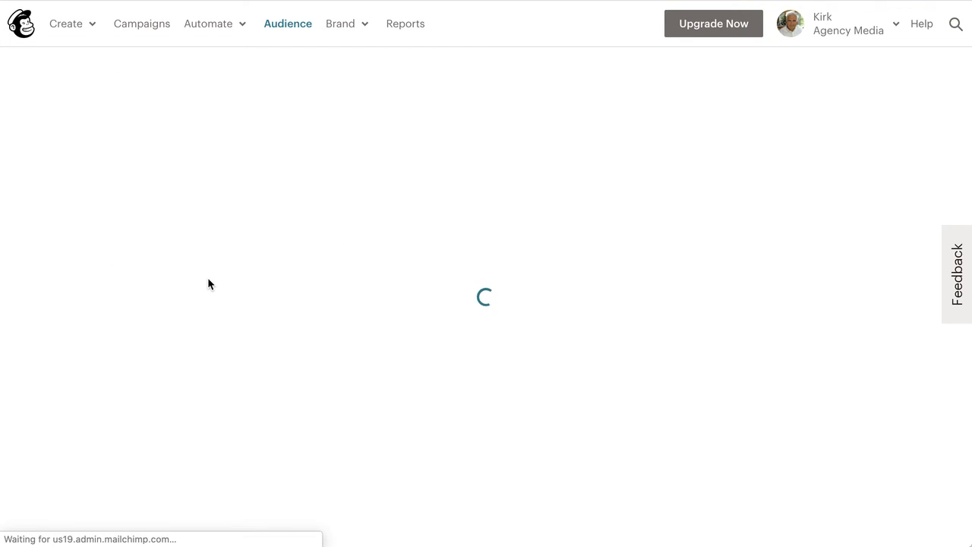
pyautogui.scroll(-4, 208, 283)
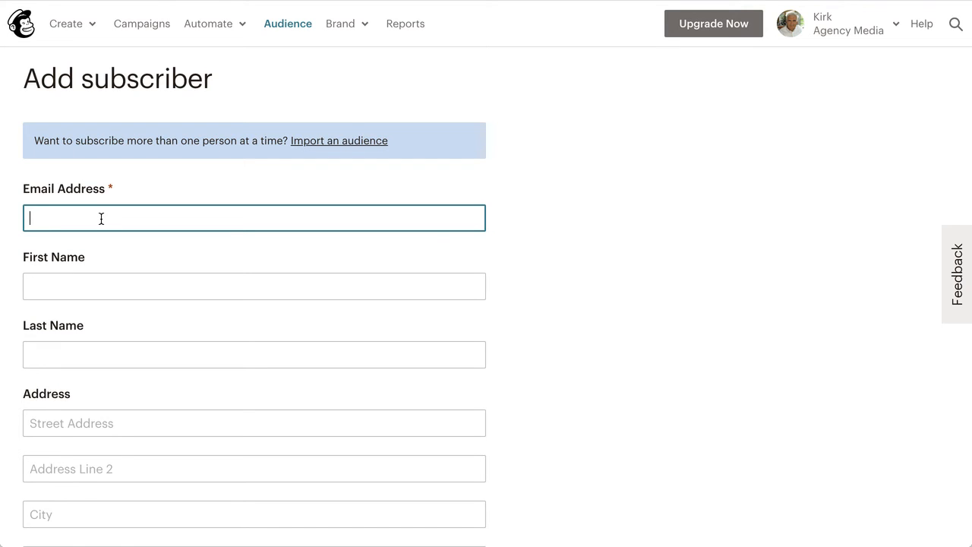
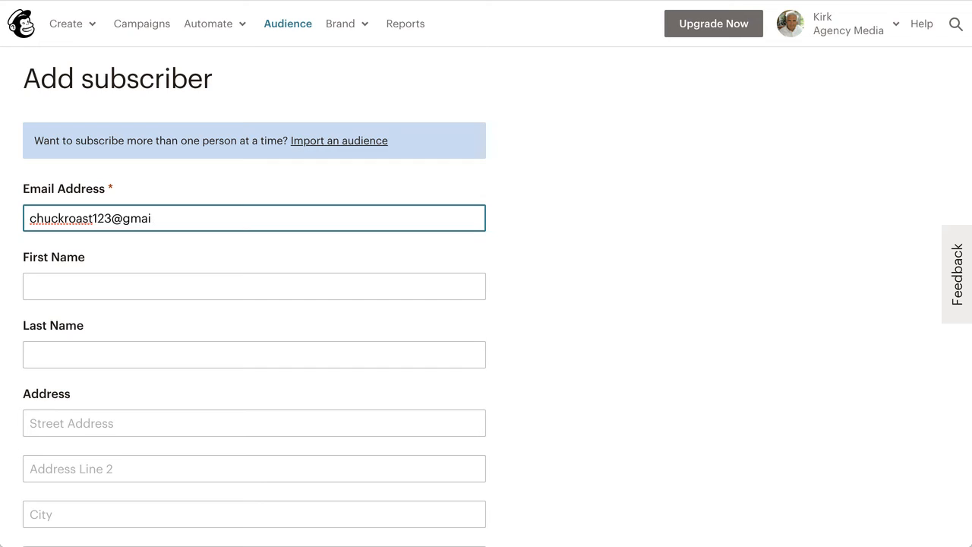
# - Enter the subscriber's first and last name, confirm email permission, and subscribe them
pyautogui.click(254, 286)
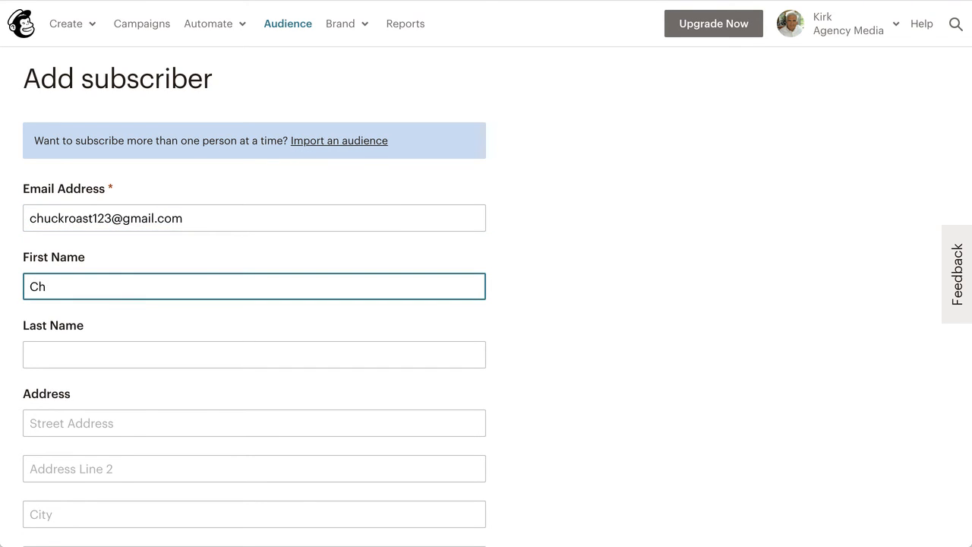
pyautogui.click(254, 355)
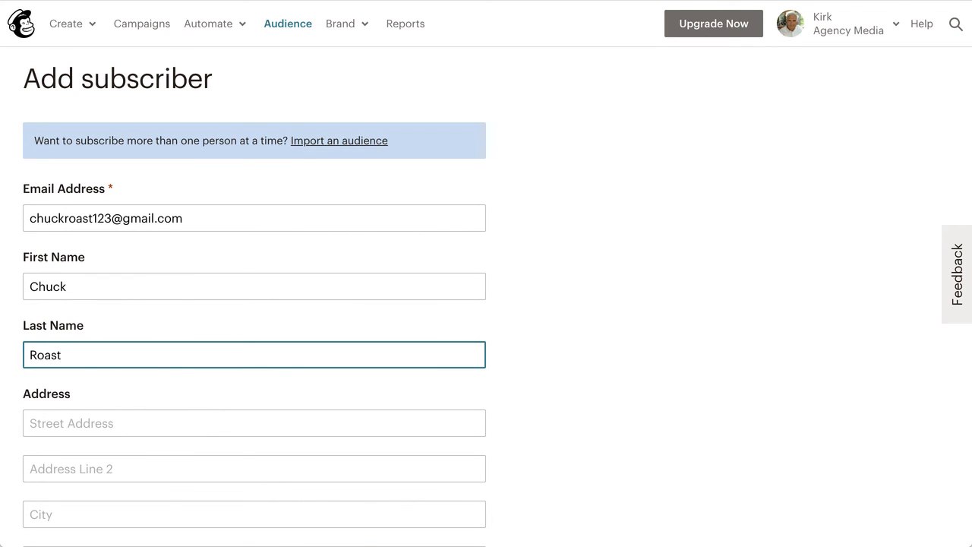
pyautogui.click(291, 285)
pyautogui.scroll(-5, 291, 283)
pyautogui.scroll(-4, 291, 284)
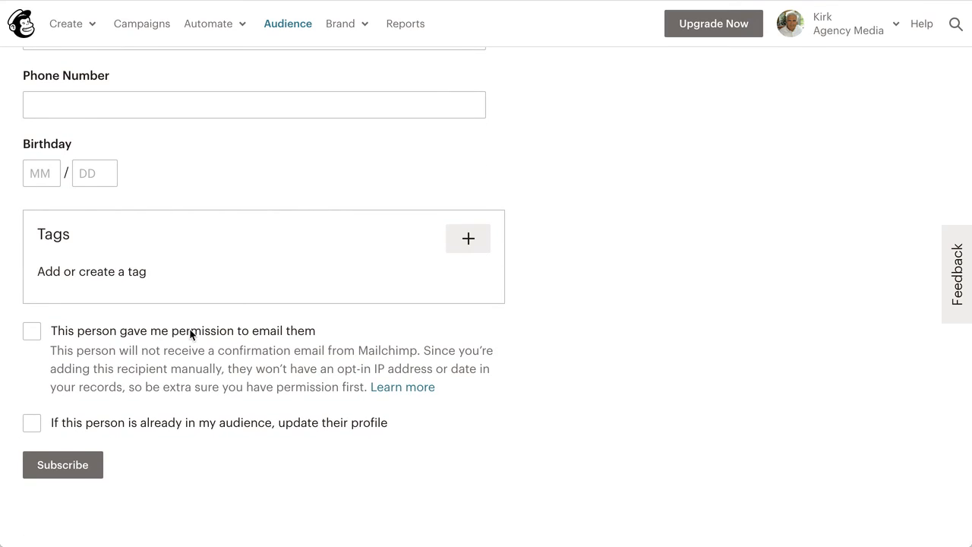
pyautogui.click(270, 336)
pyautogui.click(62, 472)
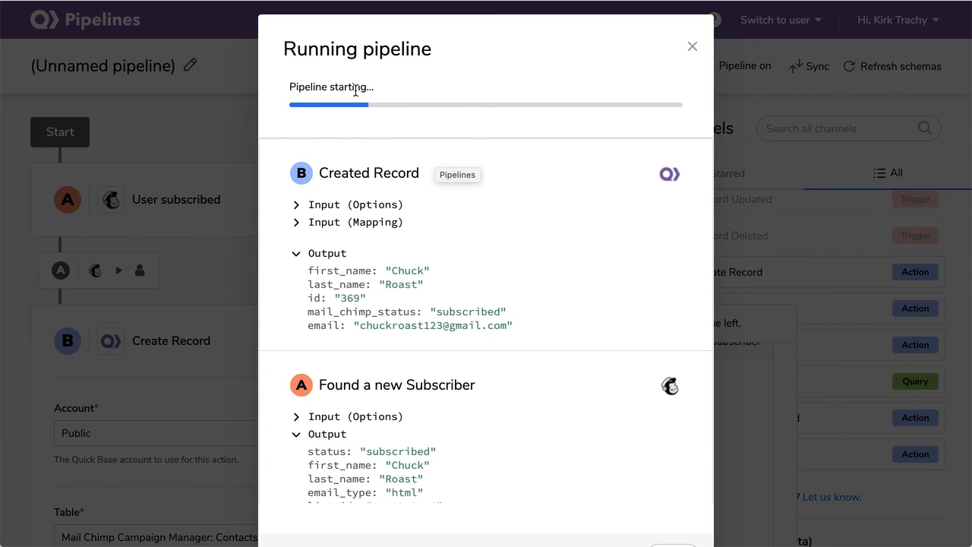
# - Review the run output showing the new subscriber found and Contacts record 369 created
pyautogui.moveTo(436, 224)
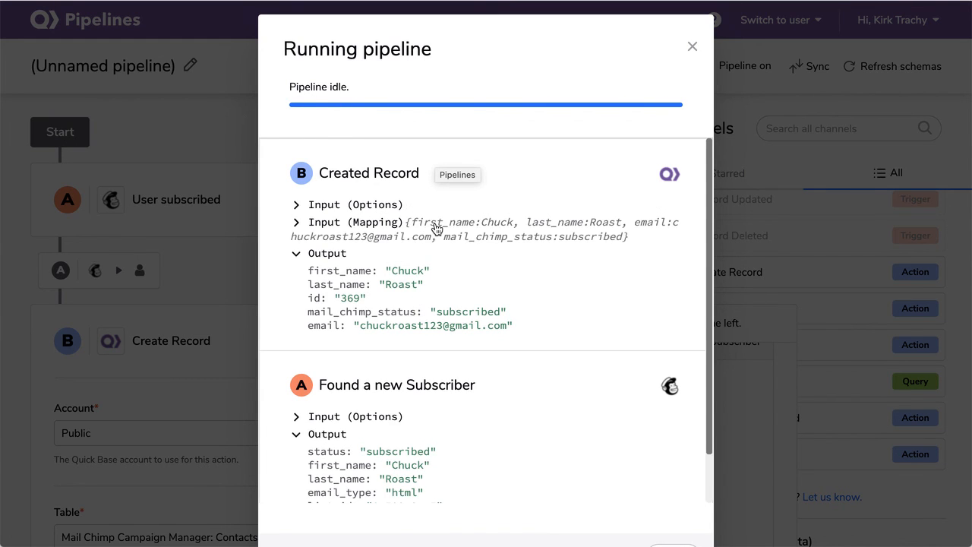
pyautogui.scroll(-1, 437, 227)
pyautogui.scroll(-1, 437, 227)
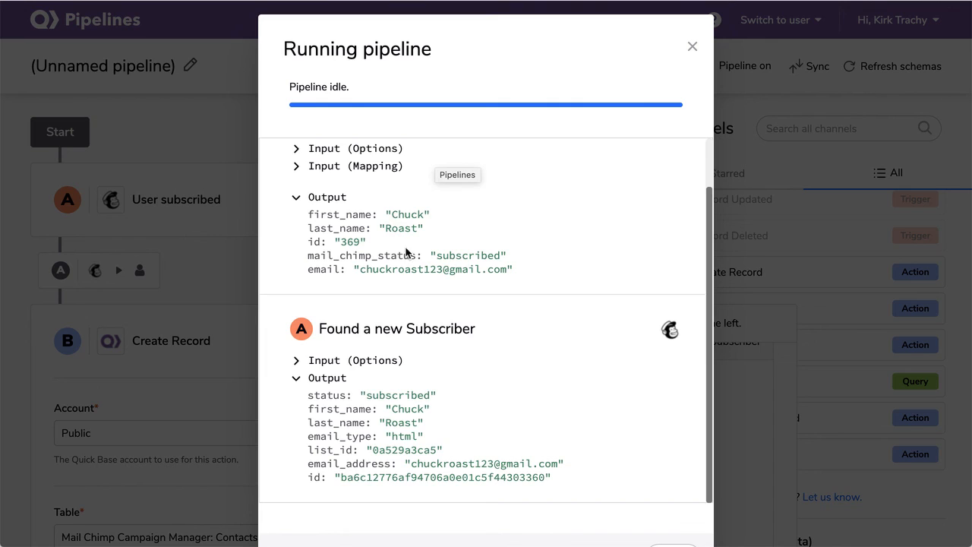
pyautogui.scroll(-1, 415, 274)
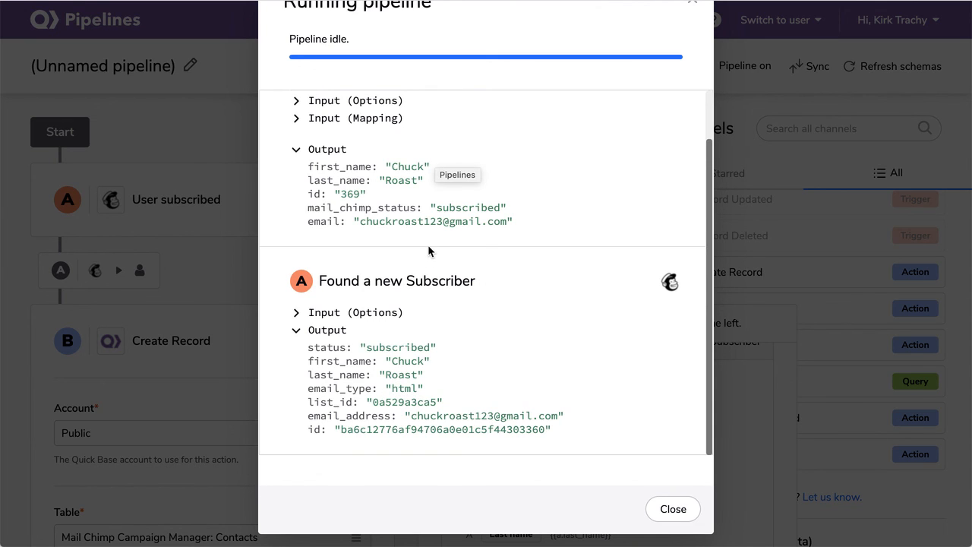
pyautogui.scroll(1, 429, 251)
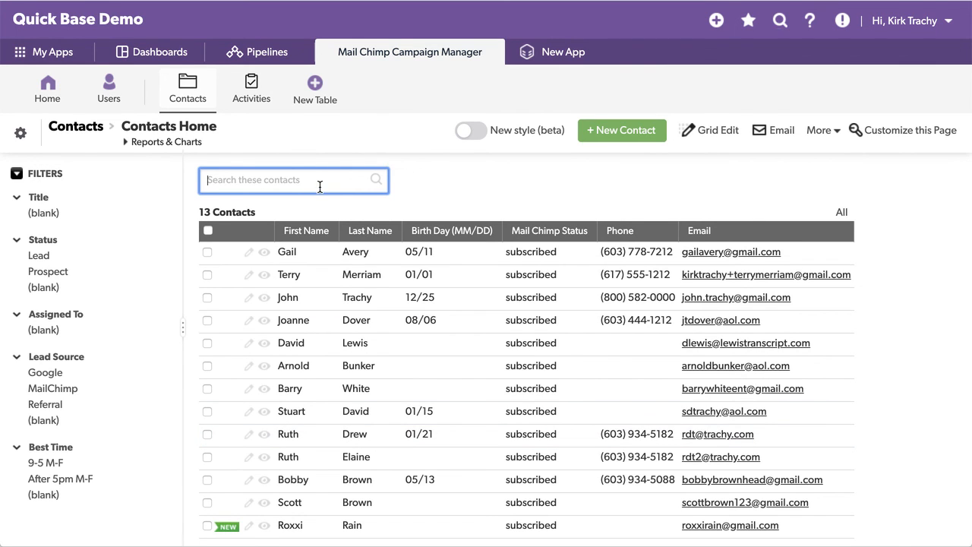
# - Reload the Contacts table and find the new subscribed contact flagged NEW among 14 records
pyautogui.click(203, 86)
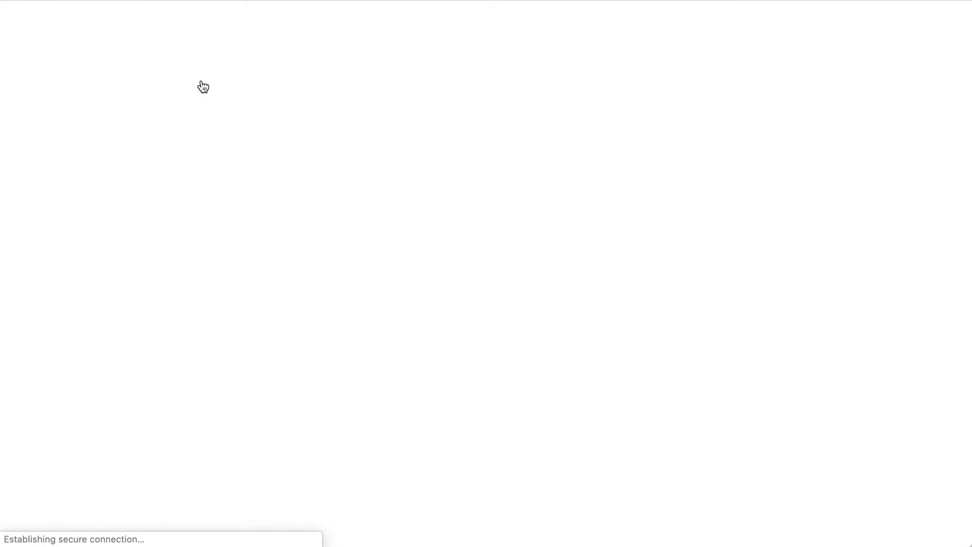
pyautogui.scroll(-2, 380, 327)
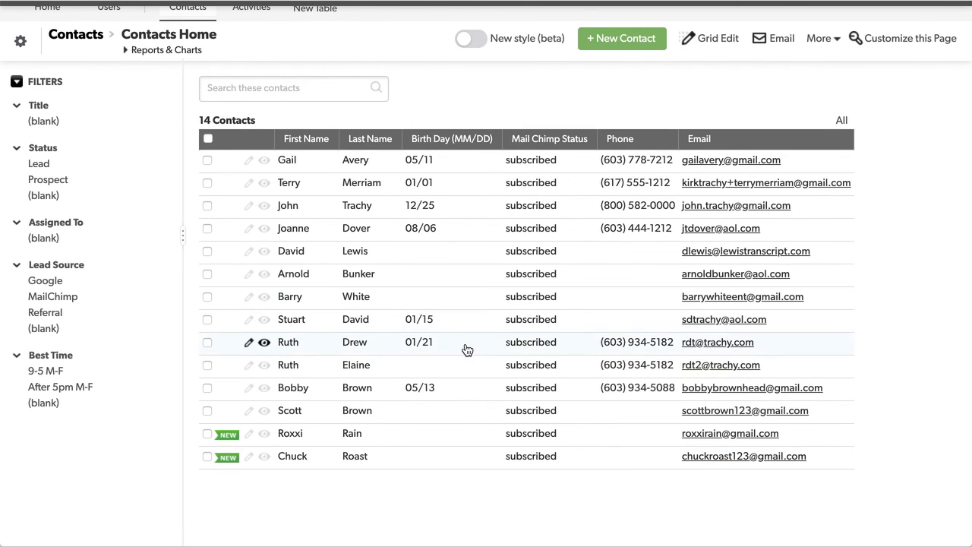
pyautogui.scroll(2, 354, 326)
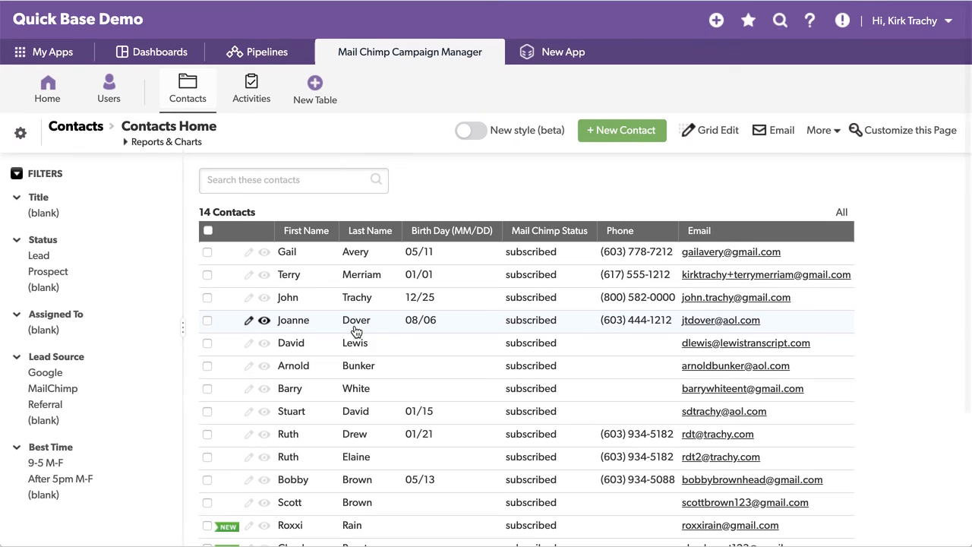